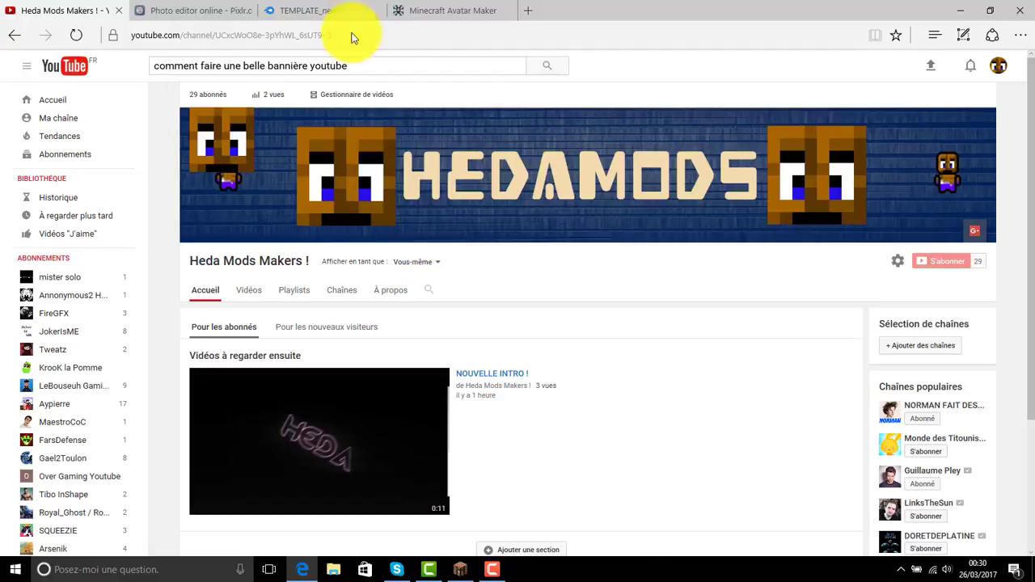
Step: View the TEMPLATE_newYT download page, open the saved template from the desktop folder in Photos to examine it, and close it
{"action": "left_click", "coordinate": [303, 10]}
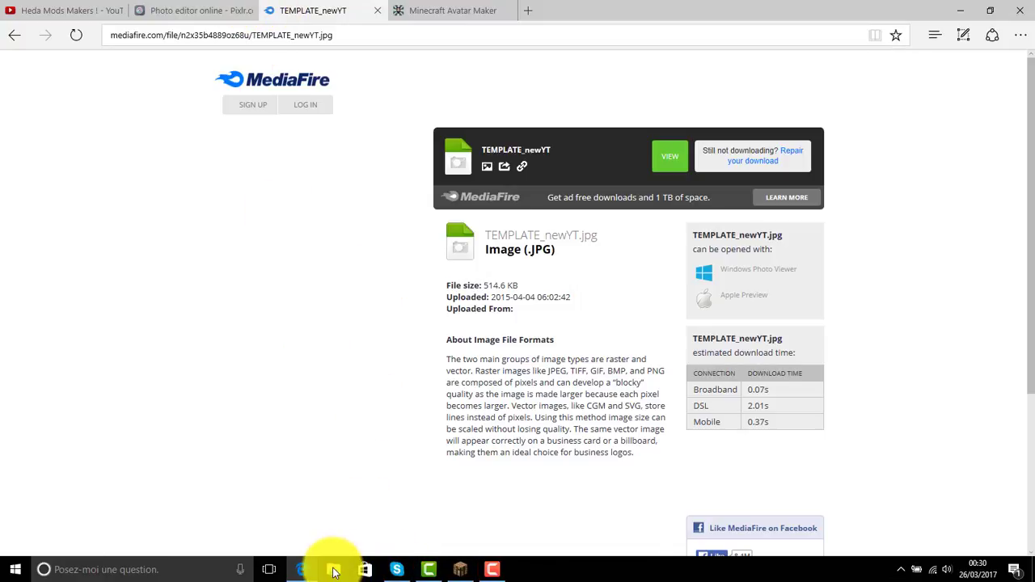
{"action": "left_click", "coordinate": [333, 568]}
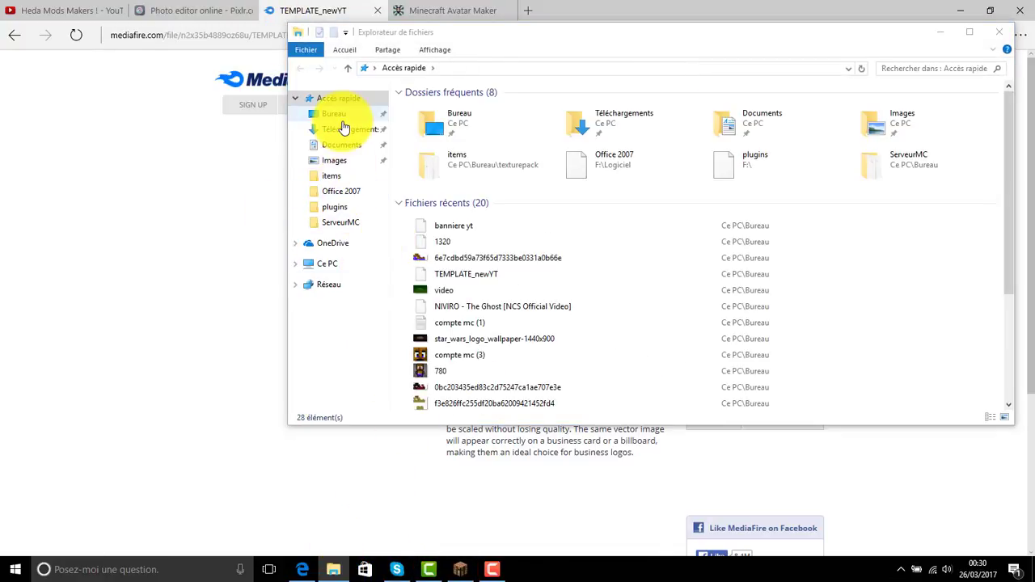
{"action": "left_click", "coordinate": [334, 116]}
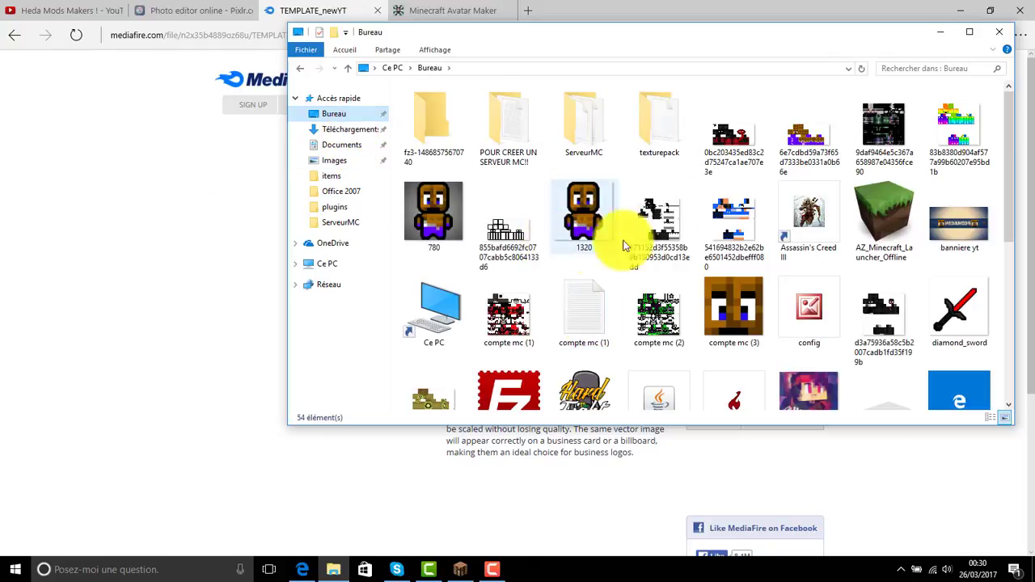
{"action": "scroll", "coordinate": [724, 196], "scroll_direction": "down", "scroll_amount": 5}
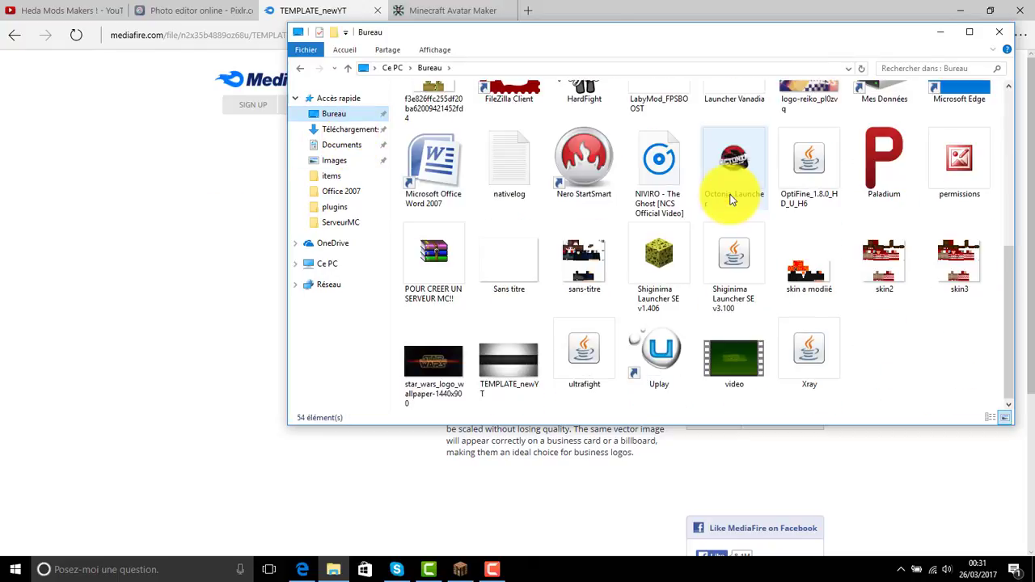
{"action": "left_click", "coordinate": [522, 364]}
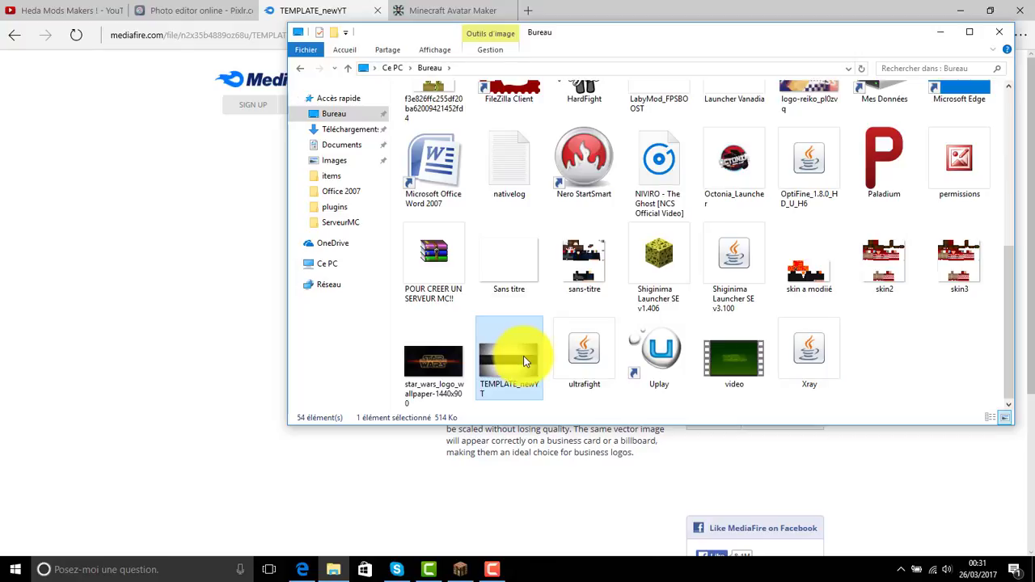
{"action": "double_click", "coordinate": [522, 362]}
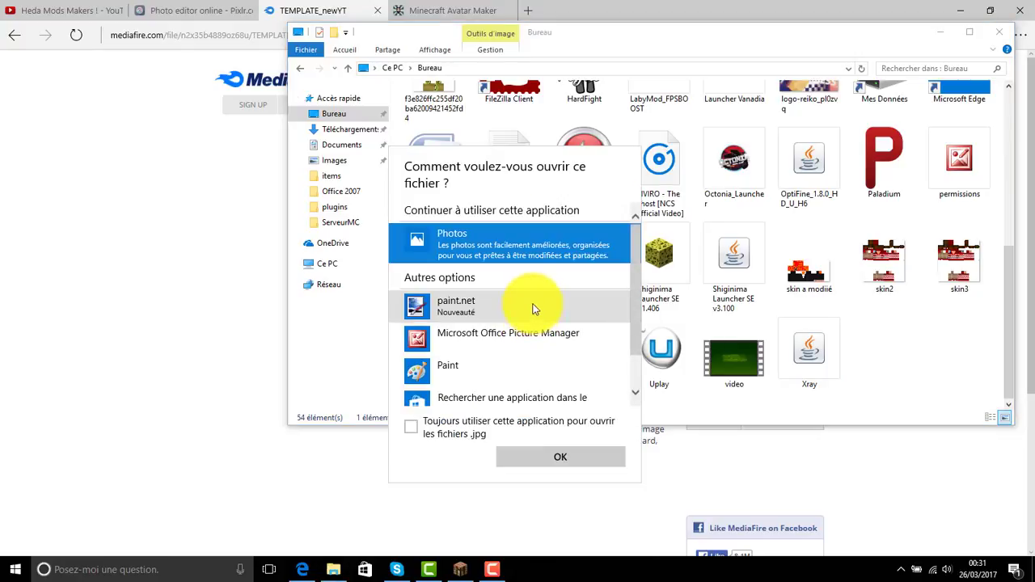
{"action": "left_click", "coordinate": [534, 459]}
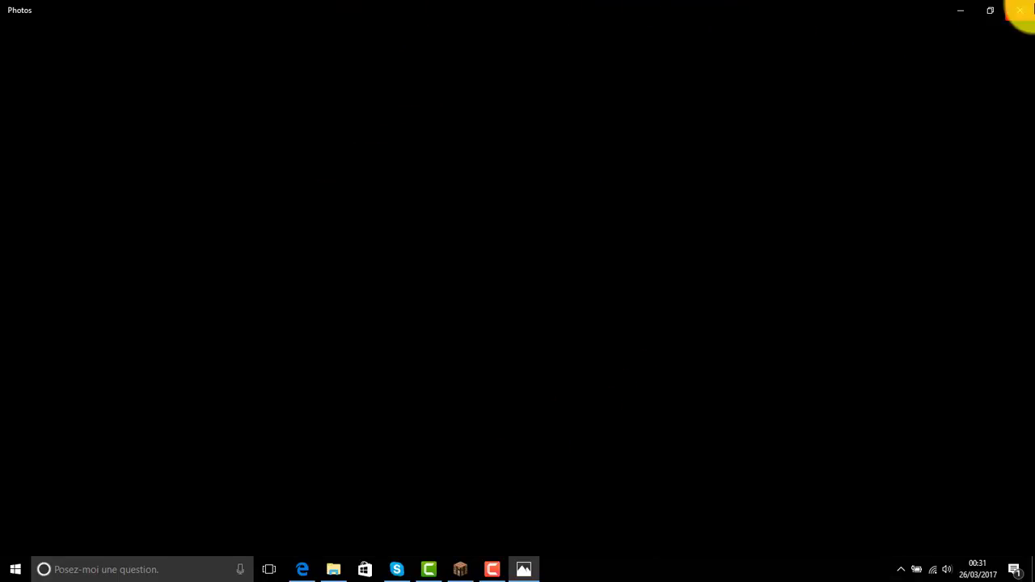
{"action": "mouse_move", "coordinate": [529, 577]}
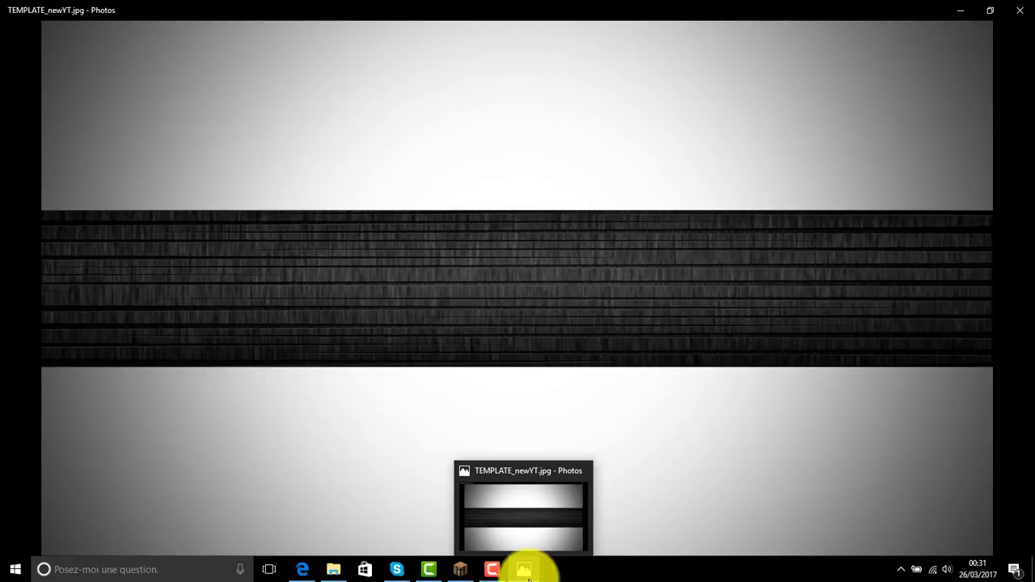
{"action": "mouse_move", "coordinate": [292, 266]}
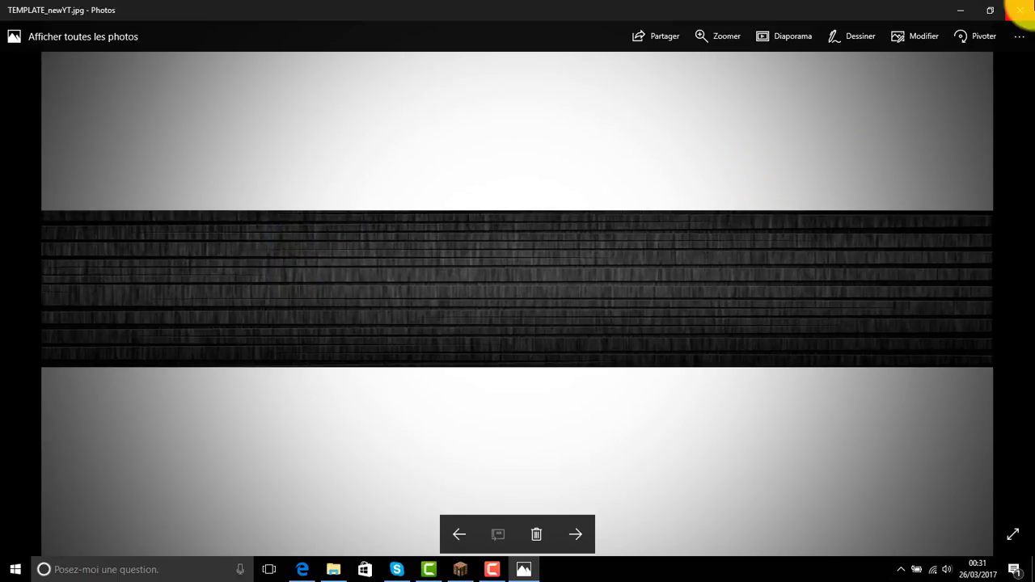
{"action": "left_click", "coordinate": [1020, 9]}
Step: Switch to the Pixlr site, launch Pixlr Express and open the TEMPLATE_newYT image from the desktop folder
{"action": "left_click", "coordinate": [166, 11]}
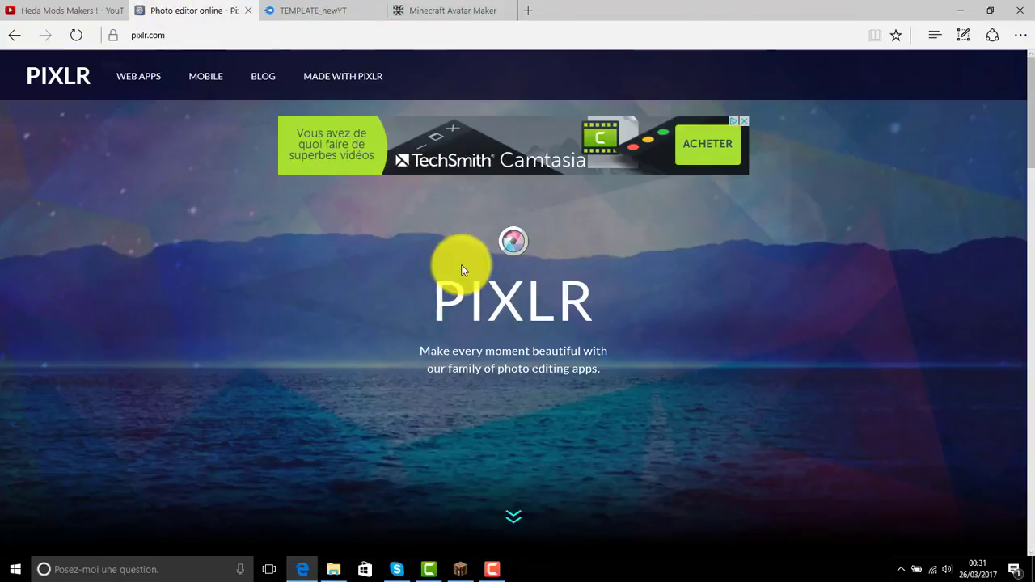
{"action": "left_click", "coordinate": [513, 519]}
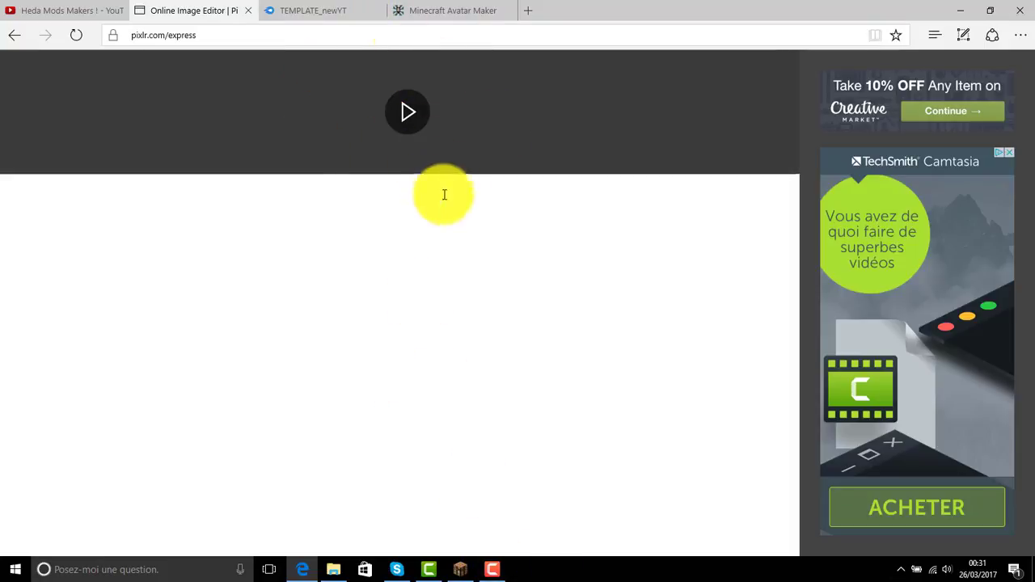
{"action": "left_click", "coordinate": [405, 161]}
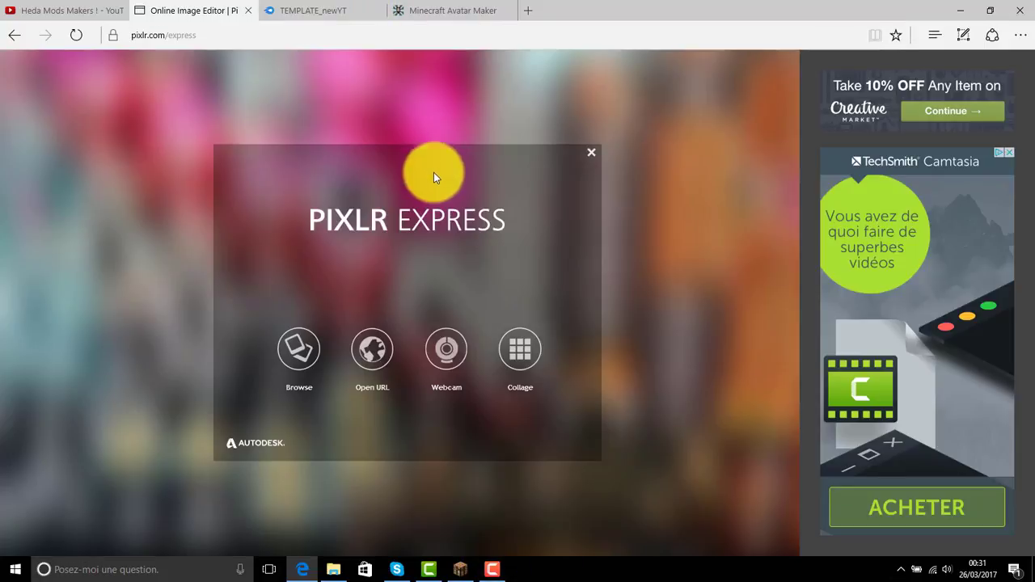
{"action": "left_click", "coordinate": [304, 354]}
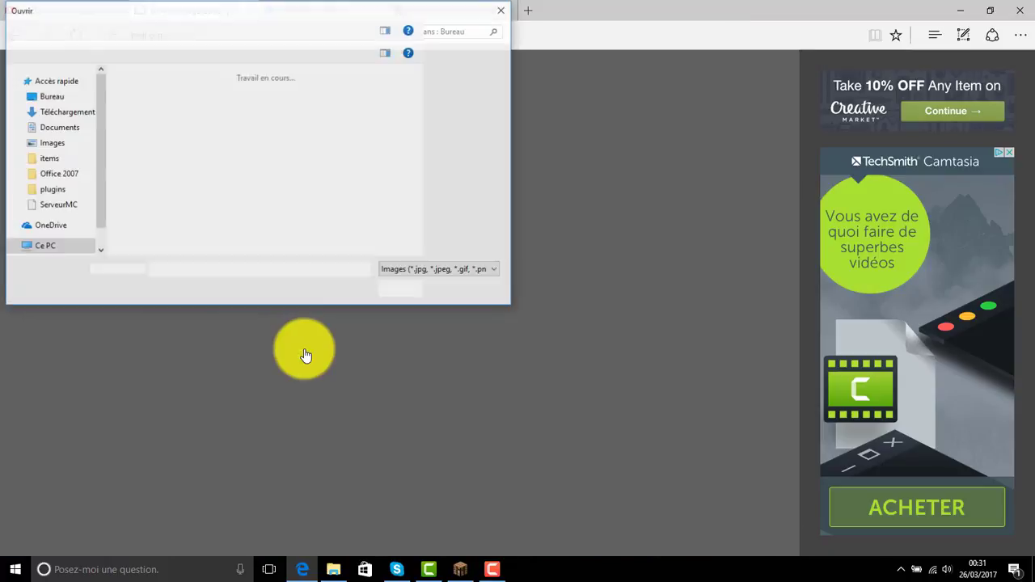
{"action": "scroll", "coordinate": [291, 130], "scroll_direction": "down", "scroll_amount": 6}
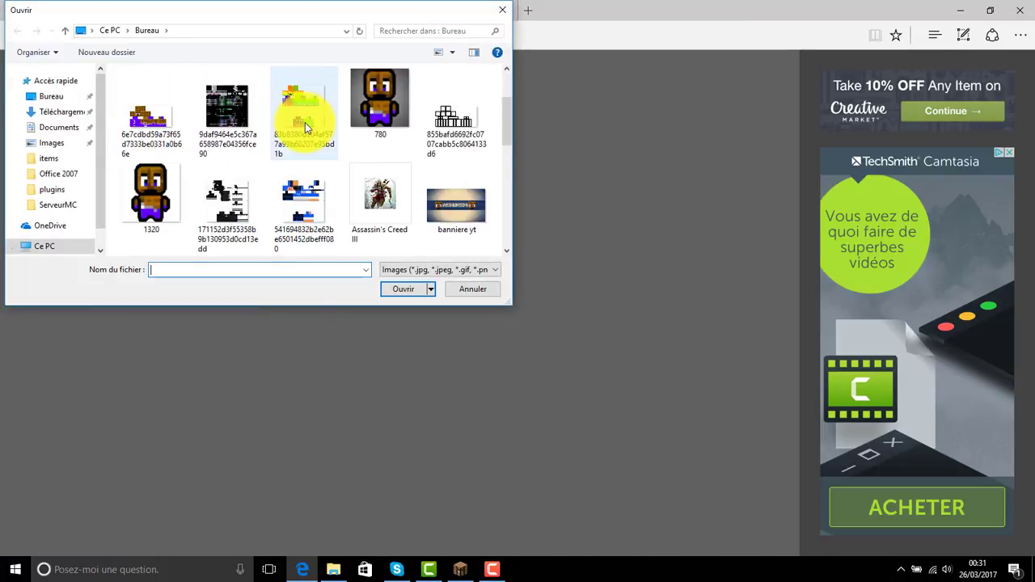
{"action": "double_click", "coordinate": [166, 217]}
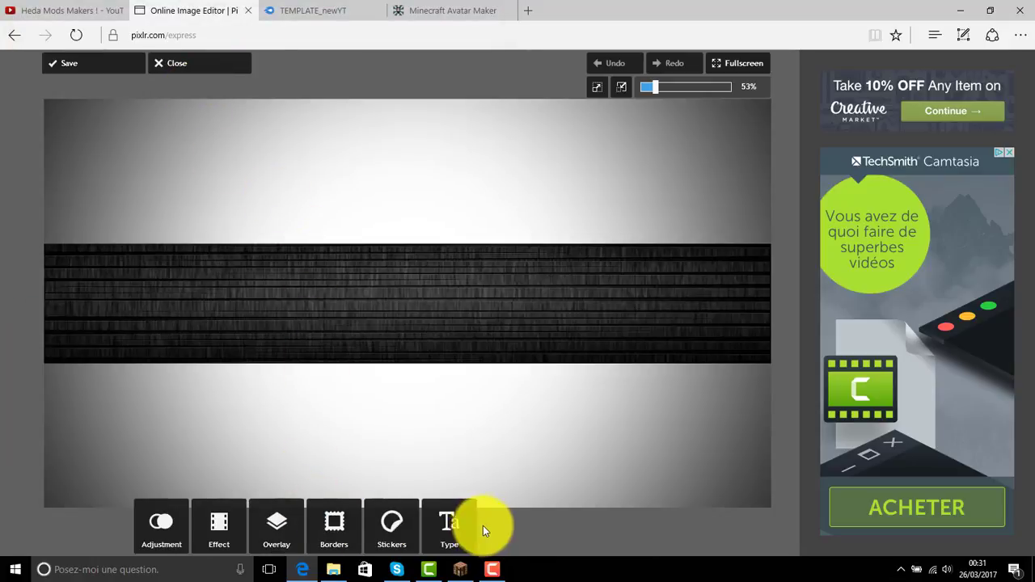
Step: Add the text "Tuto Youtube" in the Novelty font 3Dumb and place it on the dark middle band
{"action": "left_click", "coordinate": [456, 537]}
{"action": "left_click", "coordinate": [443, 475]}
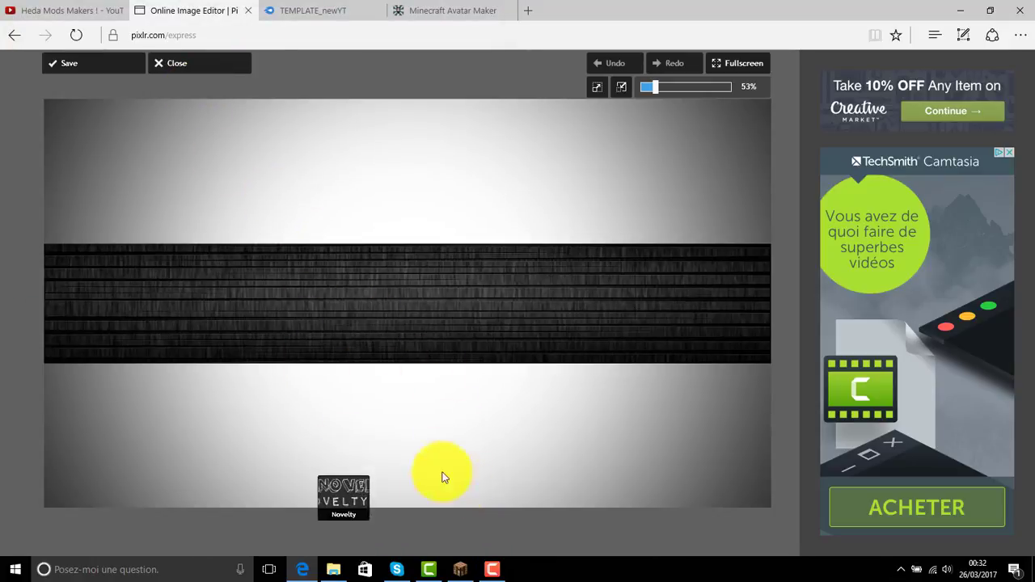
{"action": "left_click", "coordinate": [352, 518]}
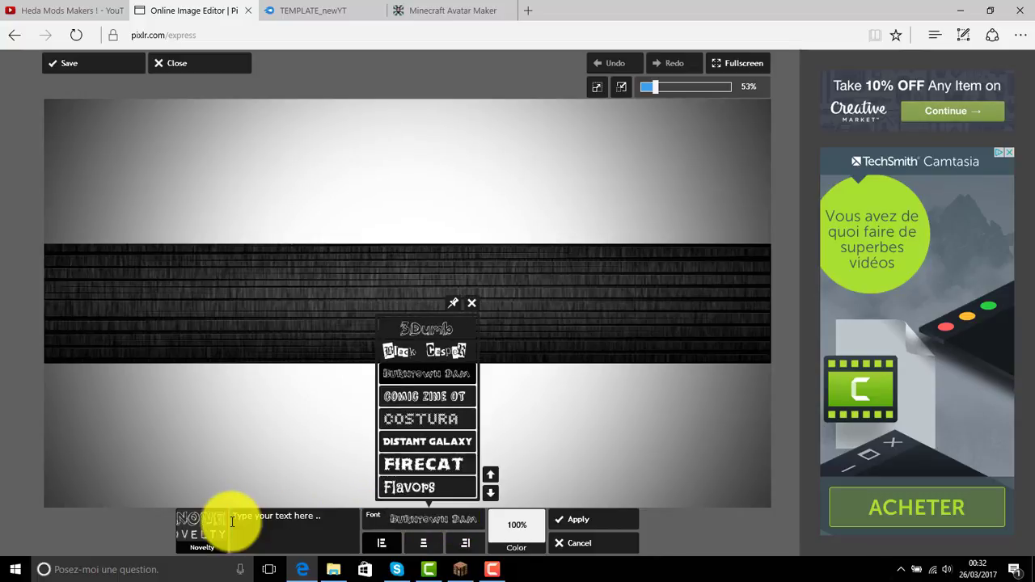
{"action": "left_click", "coordinate": [437, 352]}
{"action": "left_click", "coordinate": [323, 524]}
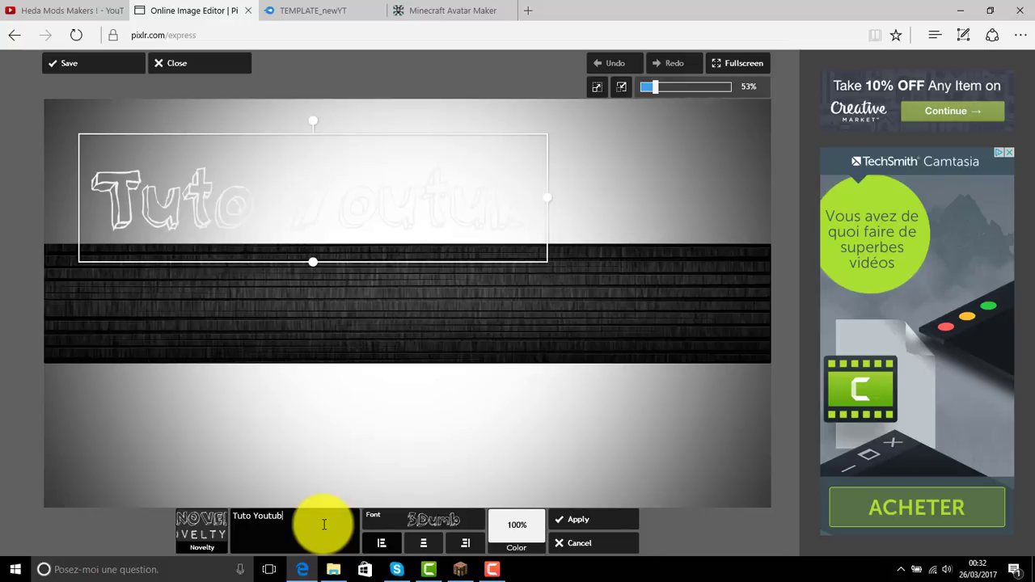
{"action": "left_click_drag", "start_coordinate": [400, 166], "coordinate": [477, 255]}
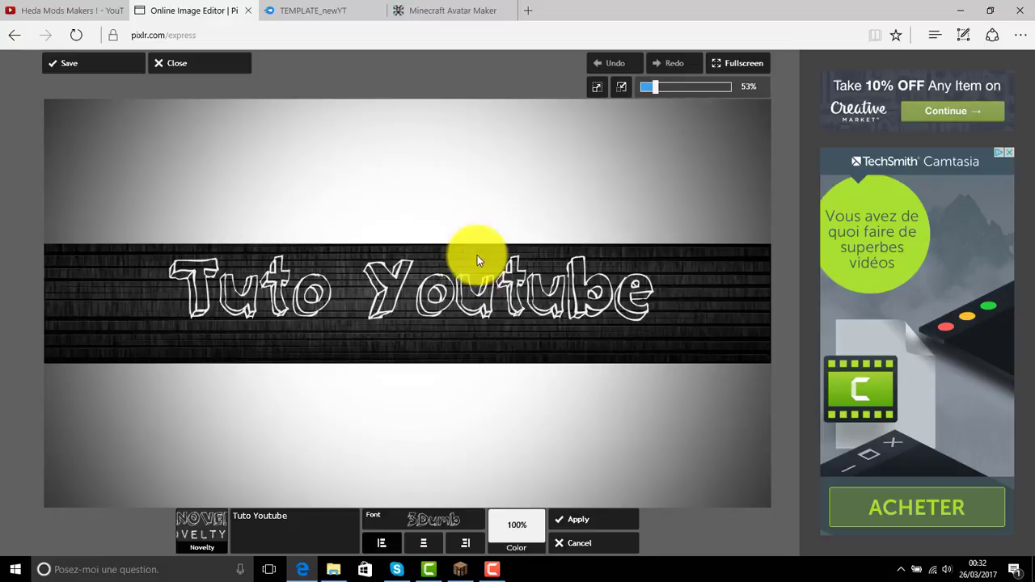
Step: Set the "Tuto Youtube" text colour to bright green at 100% opacity
{"action": "left_click", "coordinate": [526, 549]}
{"action": "left_click", "coordinate": [529, 490]}
{"action": "left_click_drag", "start_coordinate": [530, 465], "coordinate": [537, 389]}
{"action": "left_click_drag", "start_coordinate": [542, 459], "coordinate": [575, 386]}
{"action": "left_click", "coordinate": [426, 298]}
{"action": "left_click", "coordinate": [425, 297]}
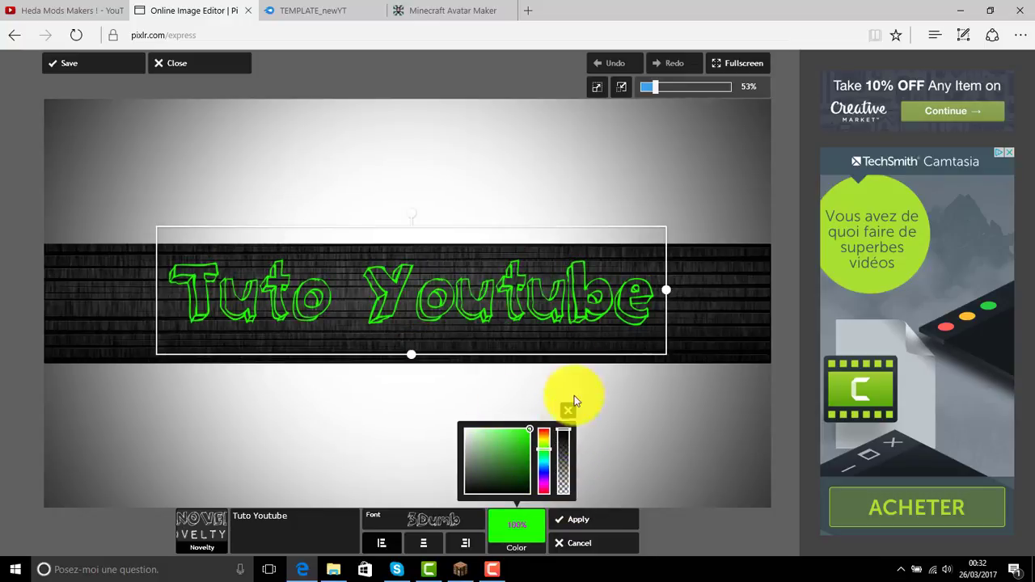
{"action": "left_click_drag", "start_coordinate": [566, 437], "coordinate": [567, 414]}
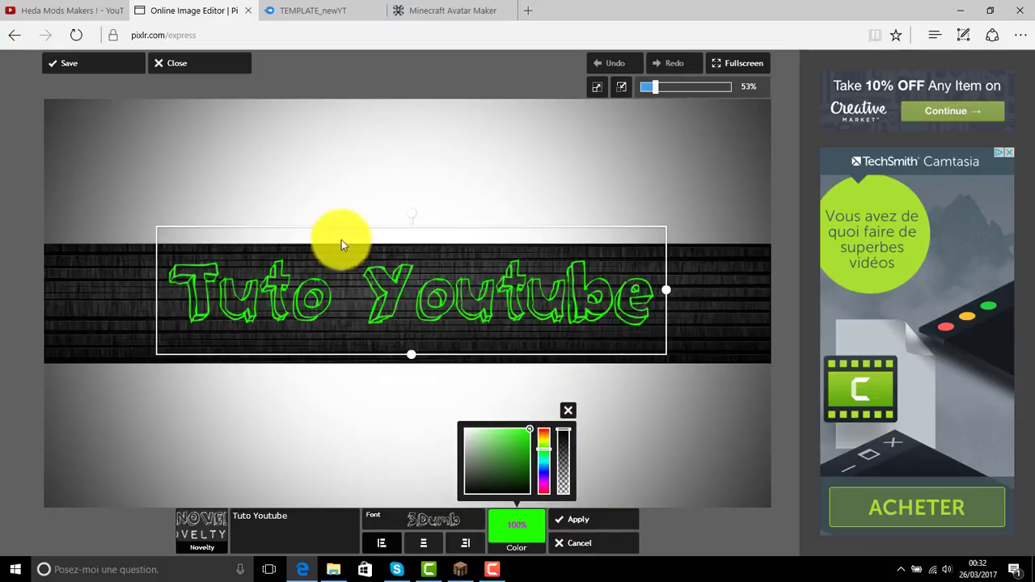
Step: Move the text slightly down within the dark band, set it to centre alignment and apply it
{"action": "left_click_drag", "start_coordinate": [380, 289], "coordinate": [381, 297]}
{"action": "left_click", "coordinate": [431, 542]}
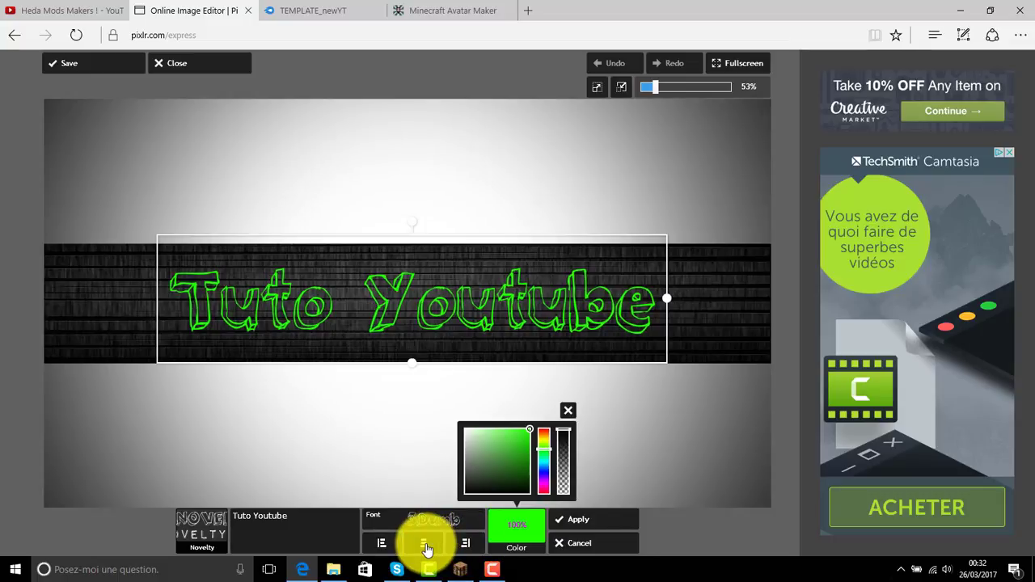
{"action": "left_click", "coordinate": [586, 529]}
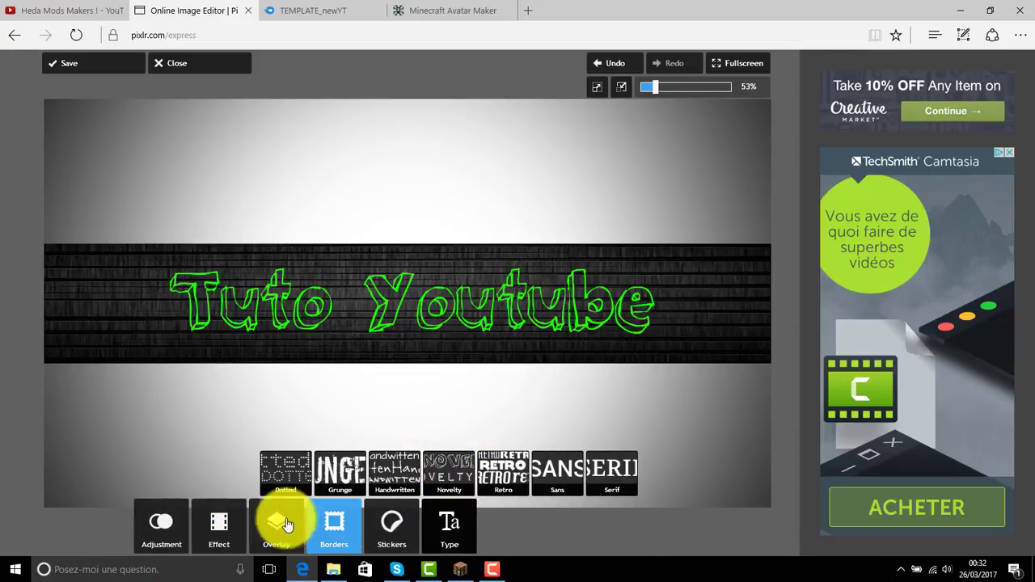
{"action": "left_click", "coordinate": [332, 524]}
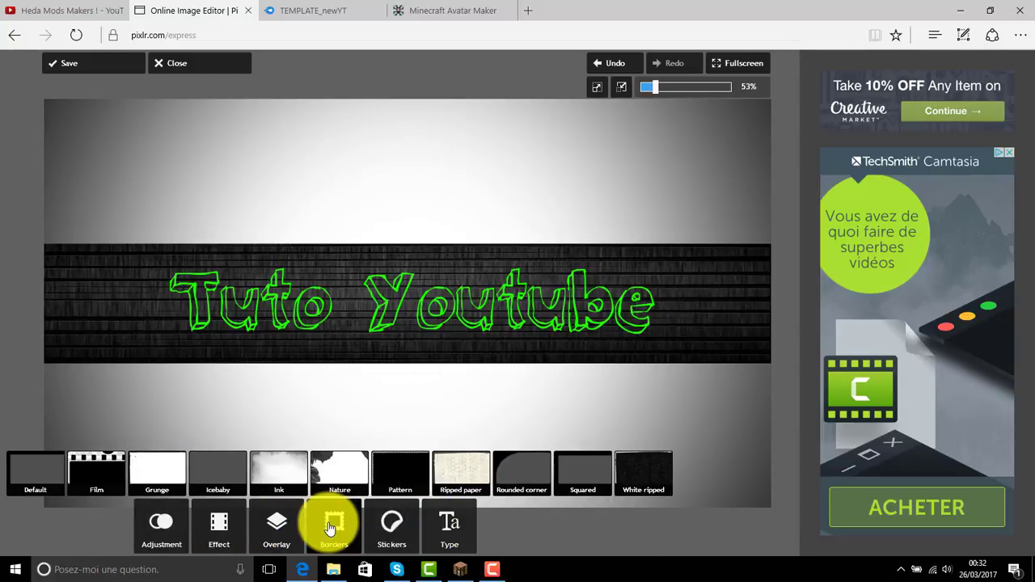
{"action": "left_click", "coordinate": [340, 475]}
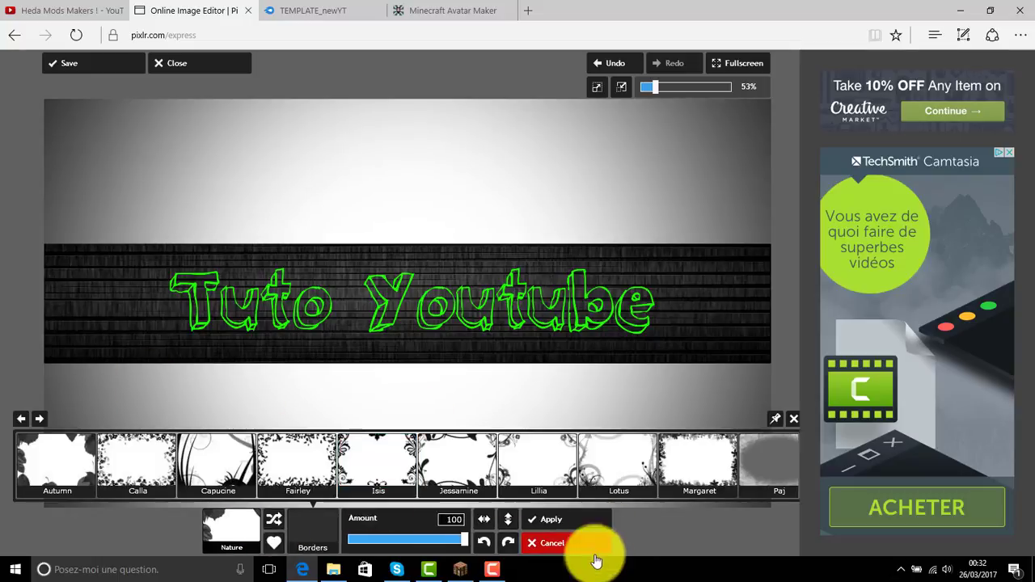
{"action": "left_click", "coordinate": [555, 495]}
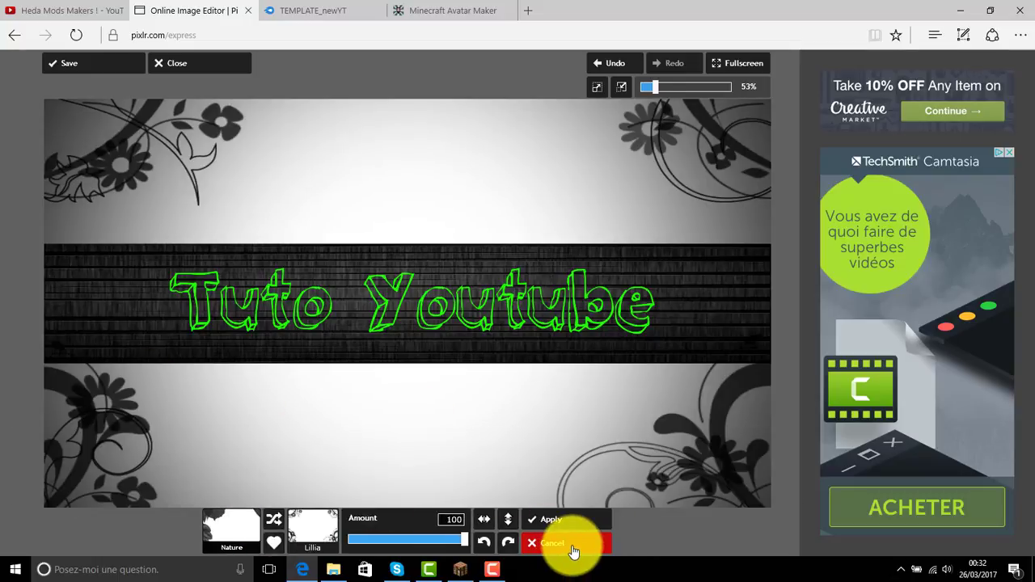
{"action": "left_click", "coordinate": [573, 543]}
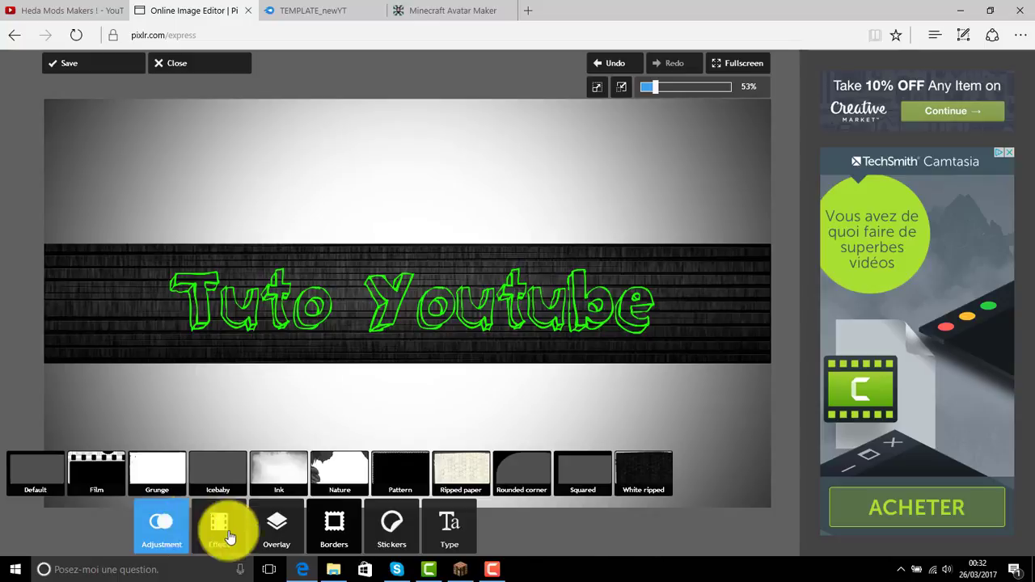
Step: Apply the 1brazil flag overlay to the whole image at an amount of 100
{"action": "left_click", "coordinate": [228, 537]}
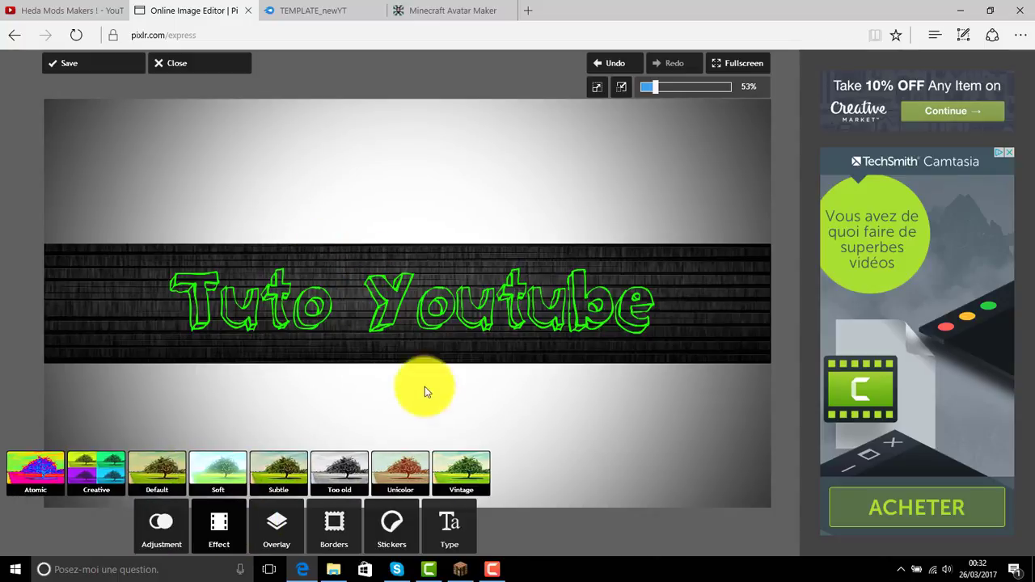
{"action": "left_click", "coordinate": [274, 522]}
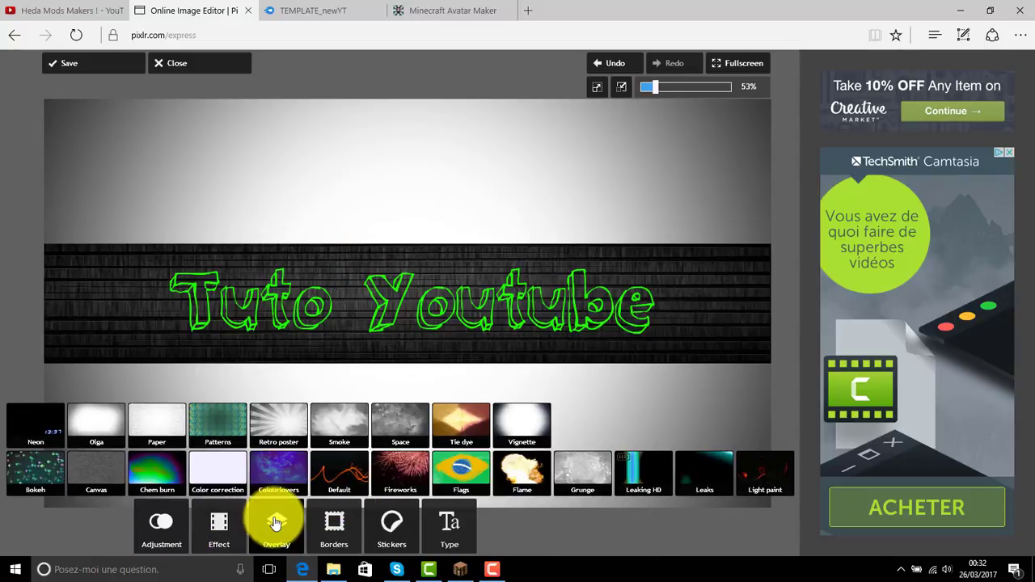
{"action": "left_click", "coordinate": [468, 485]}
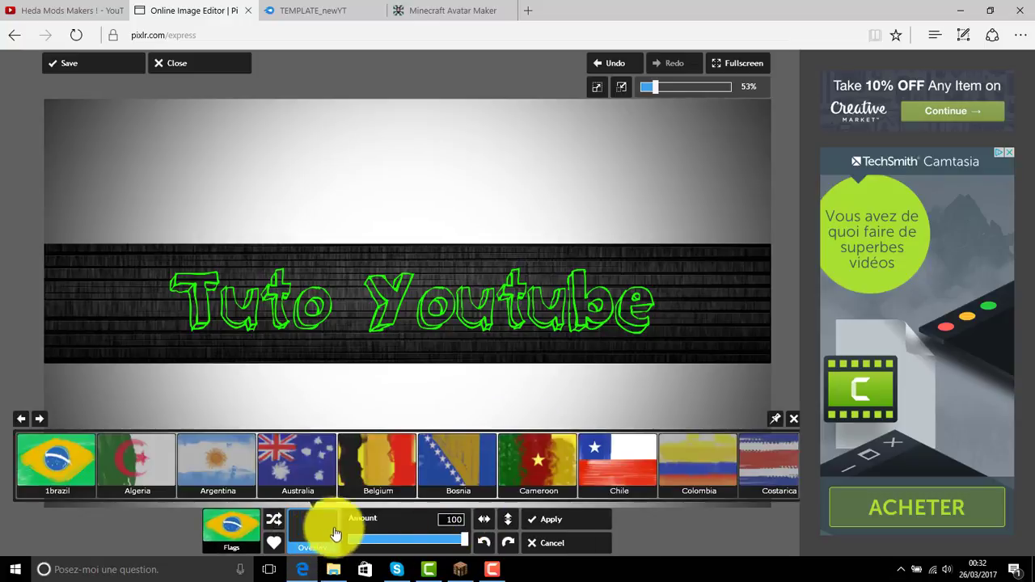
{"action": "left_click", "coordinate": [84, 454]}
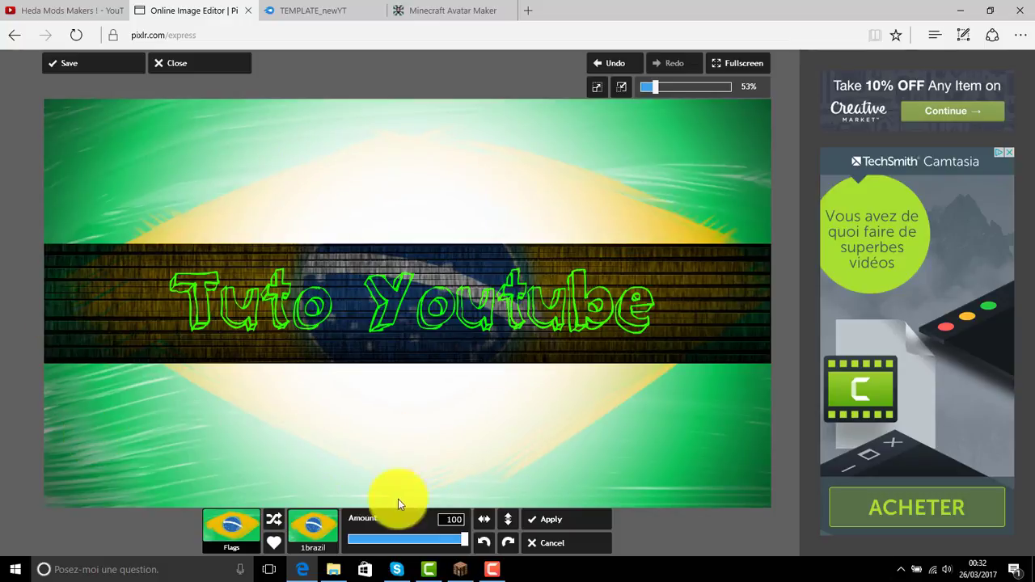
{"action": "left_click", "coordinate": [558, 520]}
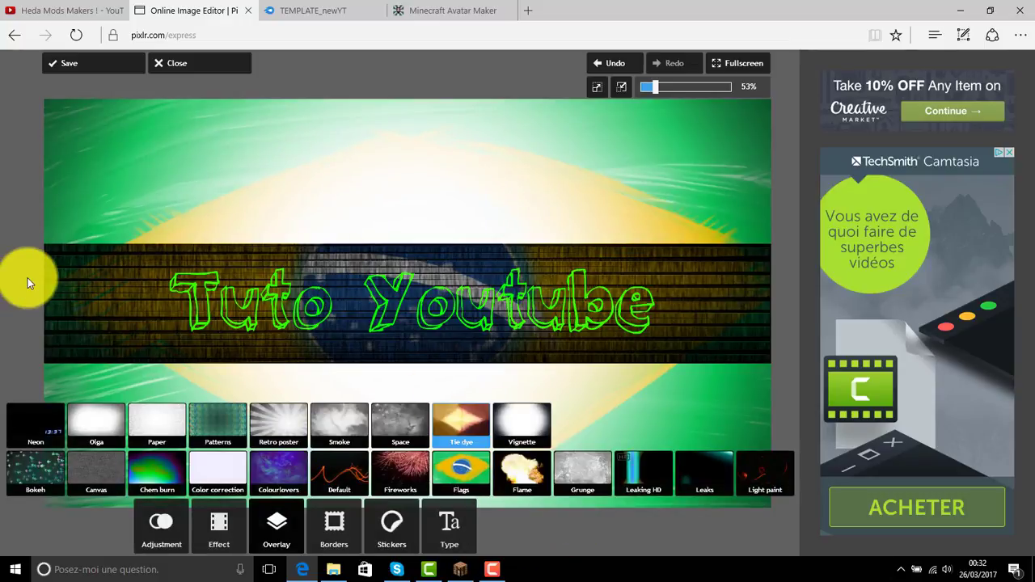
Step: Start adding an image, check the Desktop pictures for one to use, and switch to the Minecraft Avatar Maker page
{"action": "left_click", "coordinate": [179, 536]}
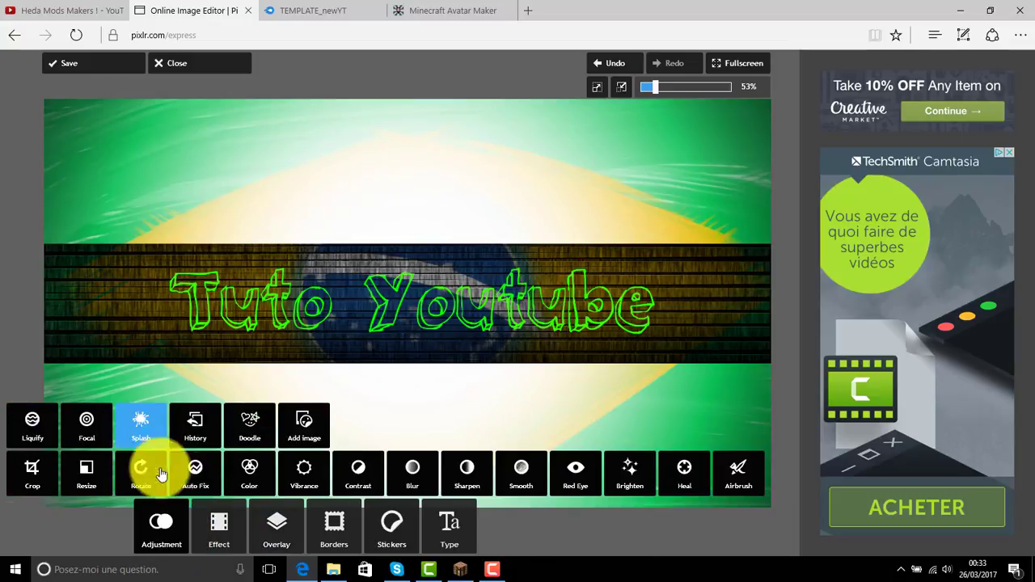
{"action": "left_click", "coordinate": [328, 438]}
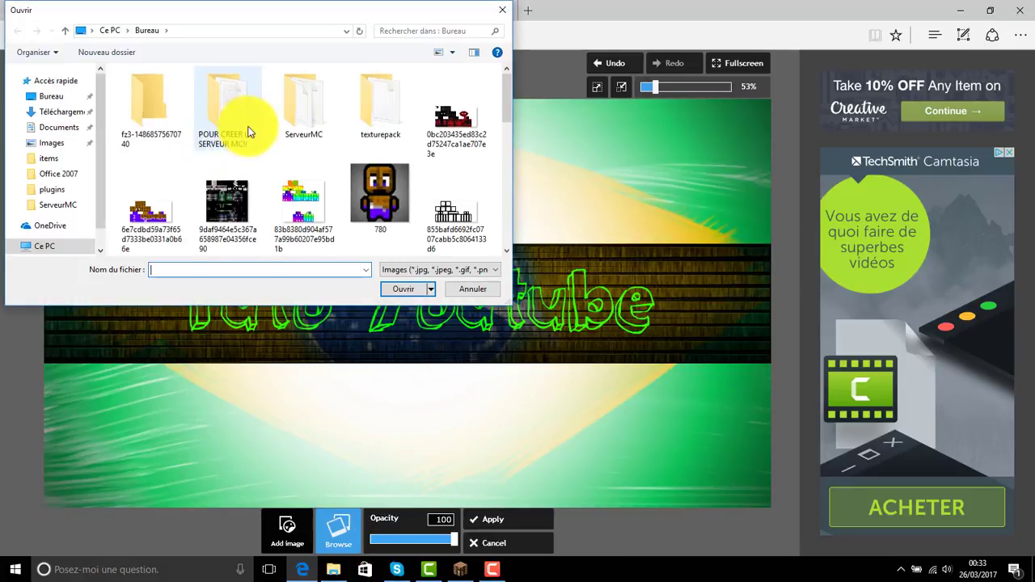
{"action": "scroll", "coordinate": [275, 145], "scroll_direction": "down", "scroll_amount": 1}
{"action": "scroll", "coordinate": [259, 210], "scroll_direction": "down", "scroll_amount": 4}
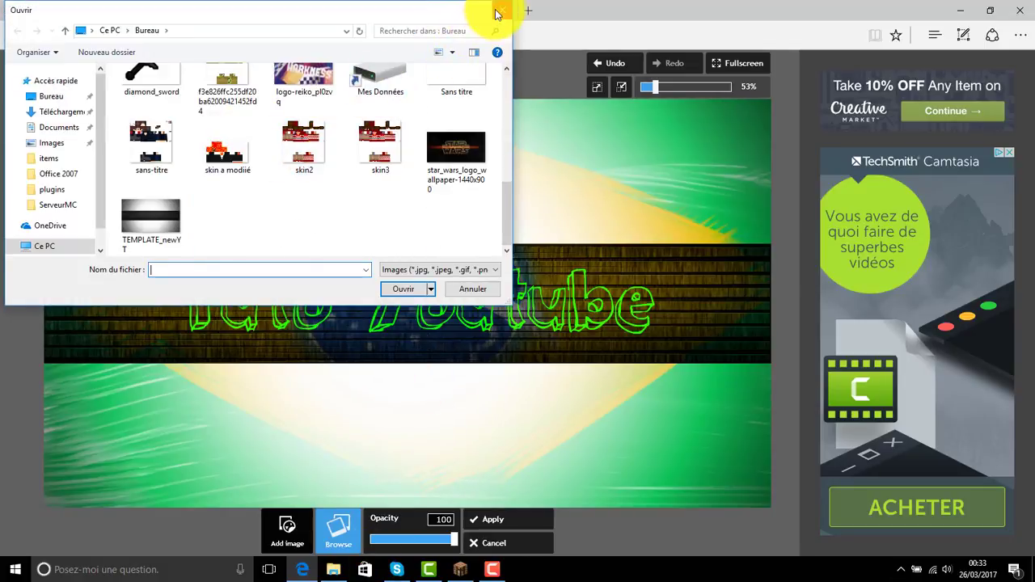
{"action": "left_click", "coordinate": [502, 10]}
{"action": "left_click", "coordinate": [455, 12]}
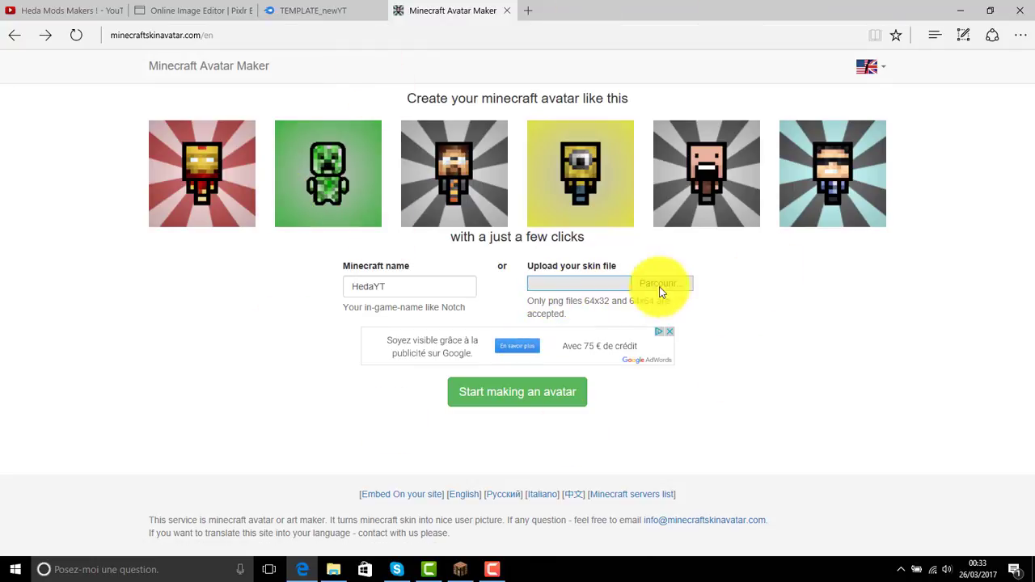
{"action": "left_click_drag", "start_coordinate": [413, 286], "coordinate": [363, 287]}
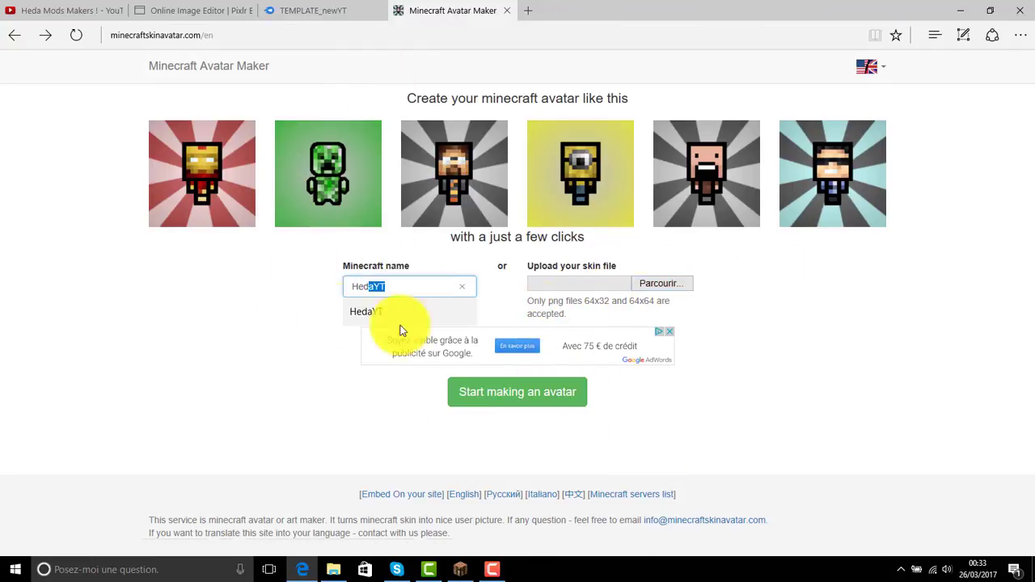
{"action": "left_click", "coordinate": [566, 401]}
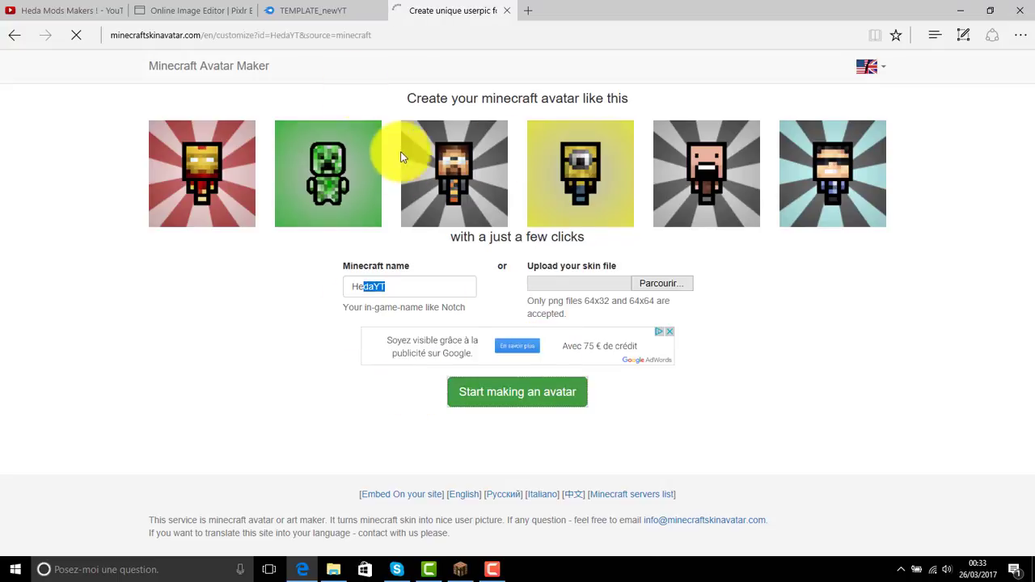
{"action": "left_click", "coordinate": [14, 35]}
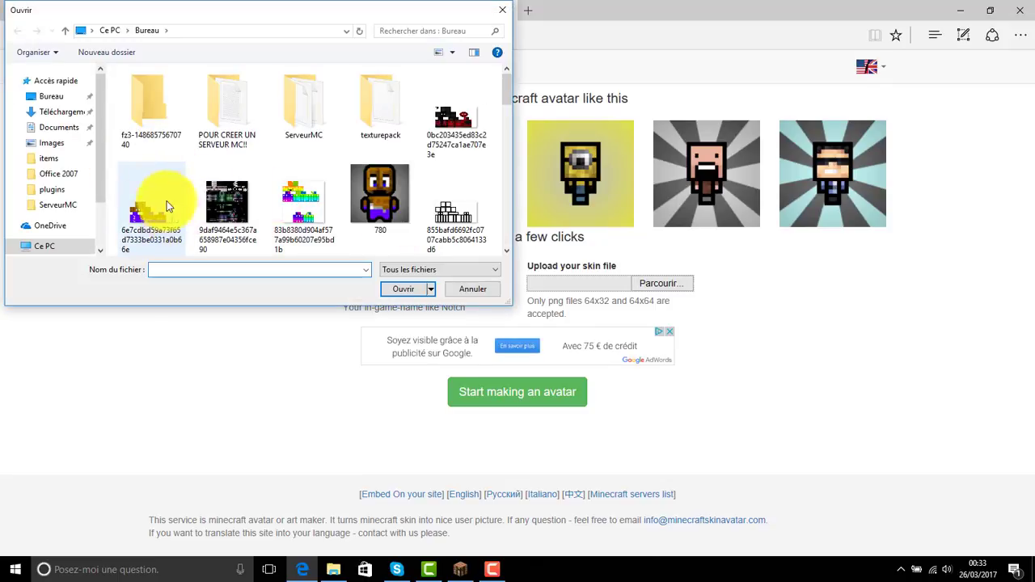
Step: Start an avatar from the brown and purple Desktop skin file beginning with 6e7cdbd and set its background to Transparent
{"action": "double_click", "coordinate": [170, 216]}
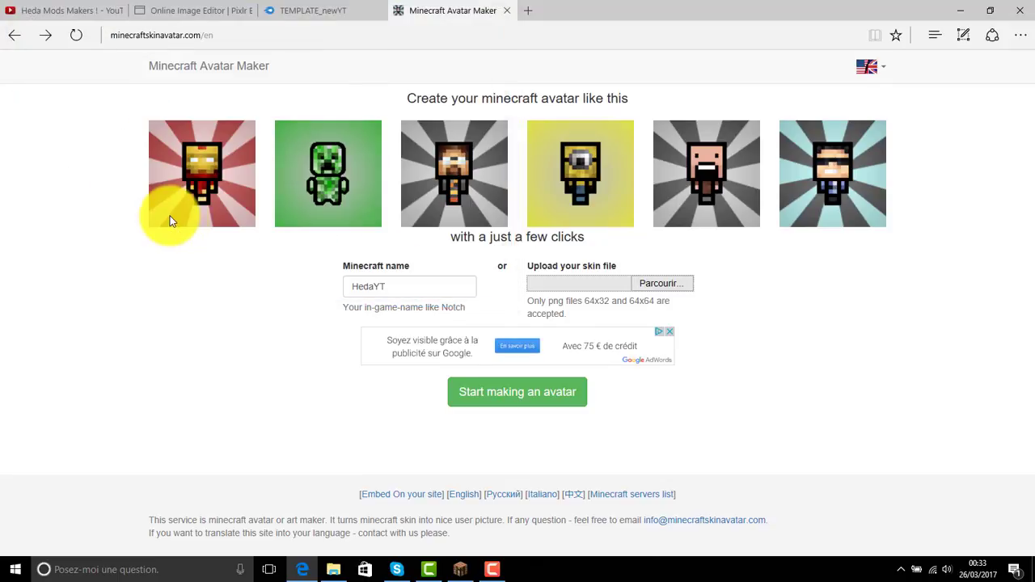
{"action": "left_click", "coordinate": [521, 395]}
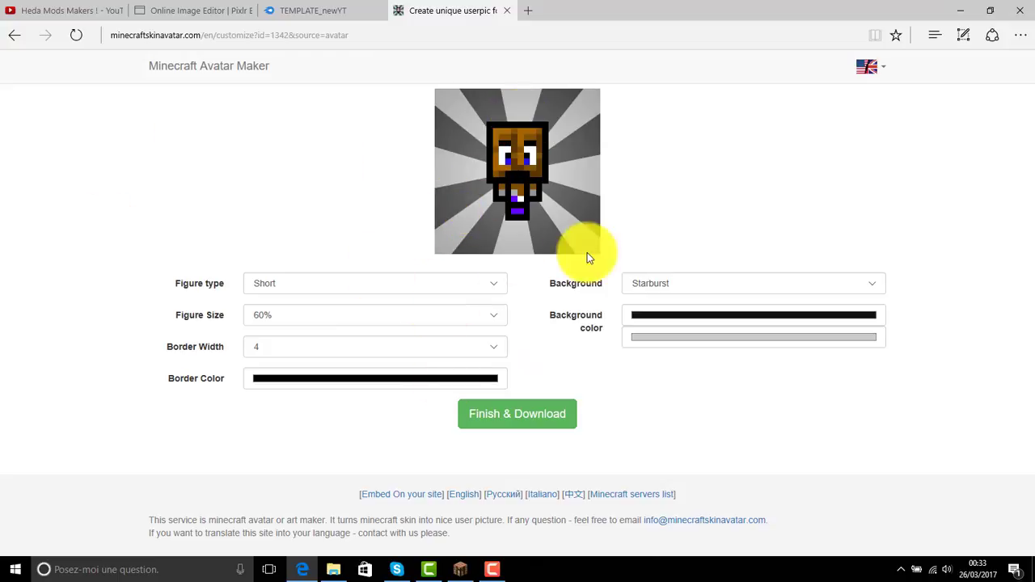
{"action": "left_click", "coordinate": [710, 281]}
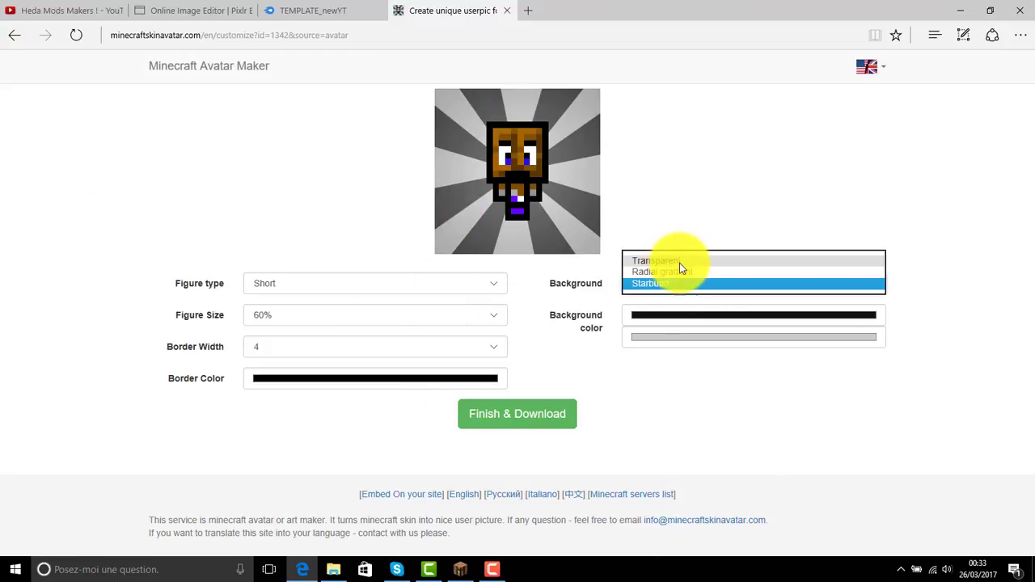
{"action": "left_click", "coordinate": [677, 272]}
{"action": "left_click", "coordinate": [672, 281]}
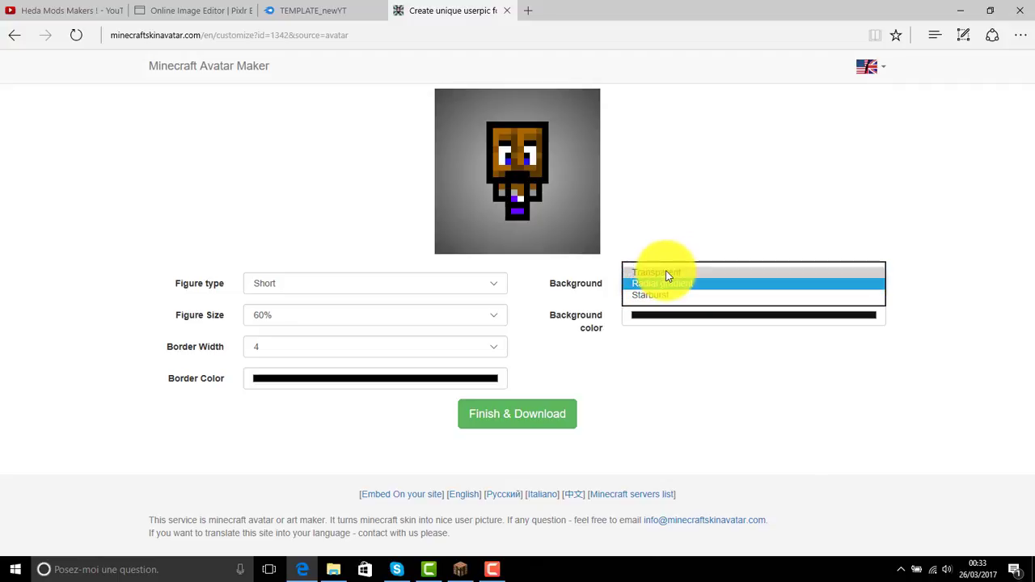
{"action": "left_click", "coordinate": [658, 266]}
Step: Try the Default and FaceOnly figure types on the avatar
{"action": "left_click", "coordinate": [408, 277]}
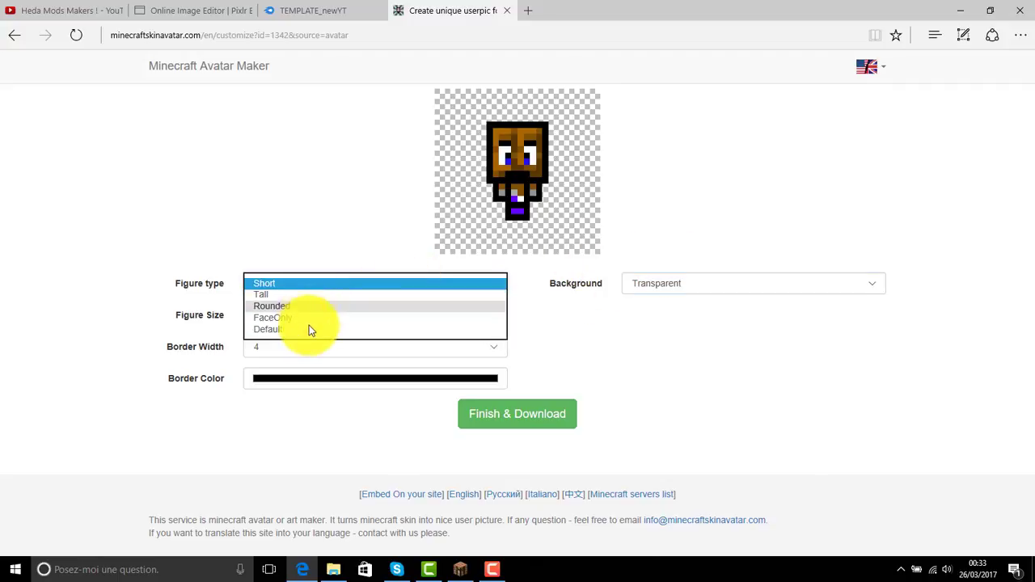
{"action": "left_click", "coordinate": [307, 328]}
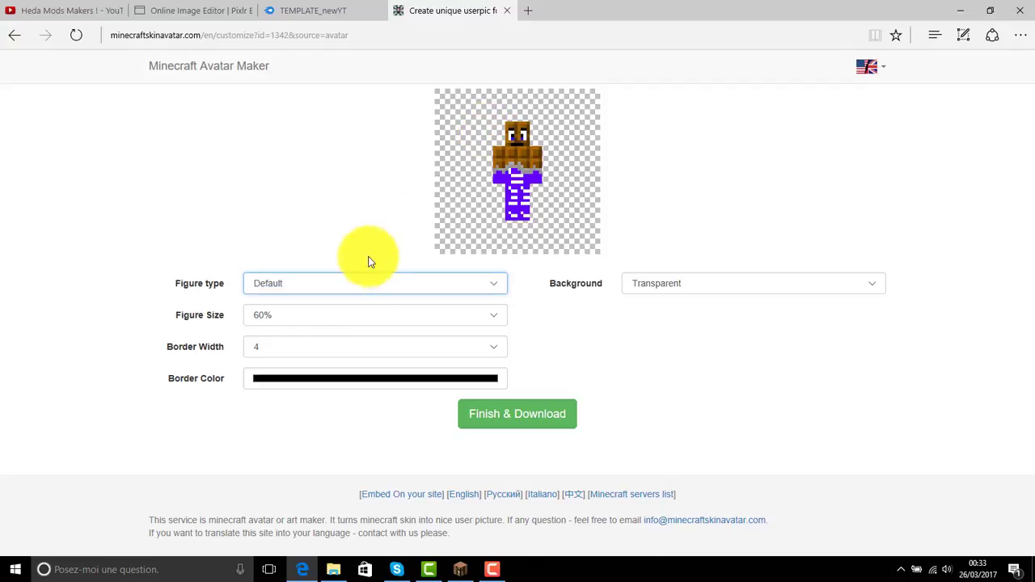
{"action": "left_click", "coordinate": [350, 290]}
{"action": "left_click", "coordinate": [286, 275]}
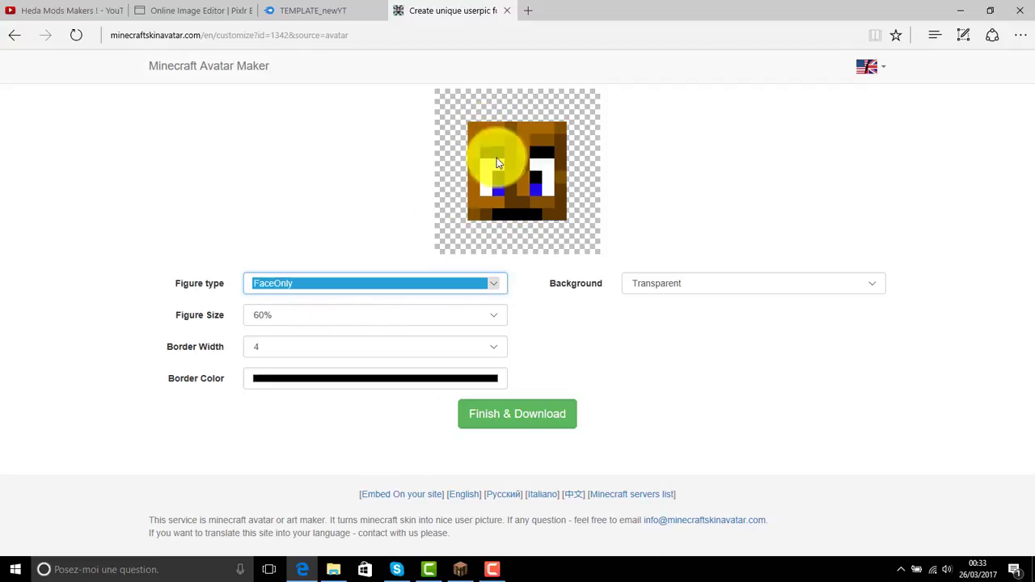
Step: Set the avatar's figure size to 100% and its figure type to Default
{"action": "left_click", "coordinate": [294, 324]}
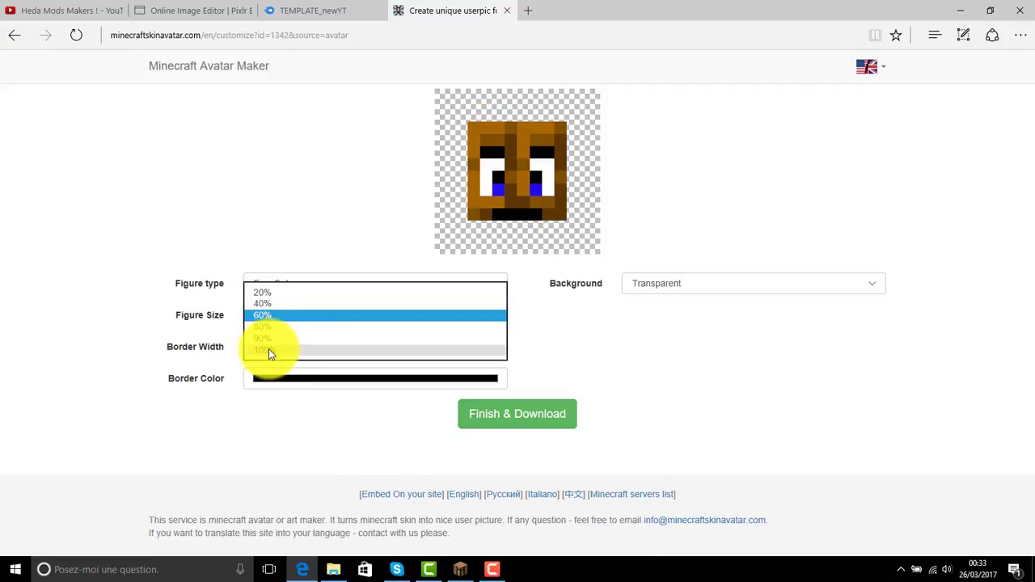
{"action": "left_click", "coordinate": [268, 348]}
{"action": "left_click", "coordinate": [316, 282]}
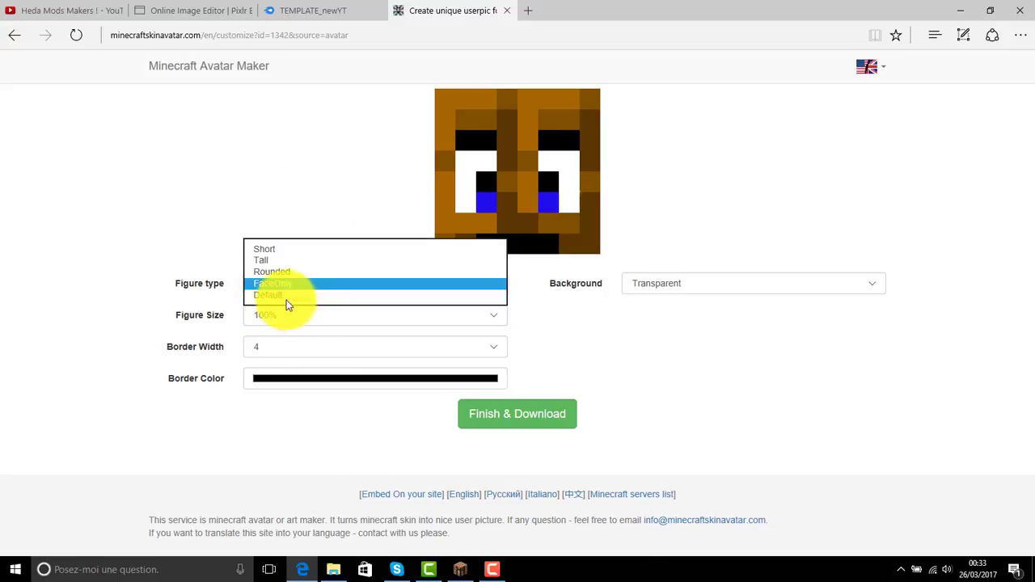
{"action": "left_click", "coordinate": [289, 295]}
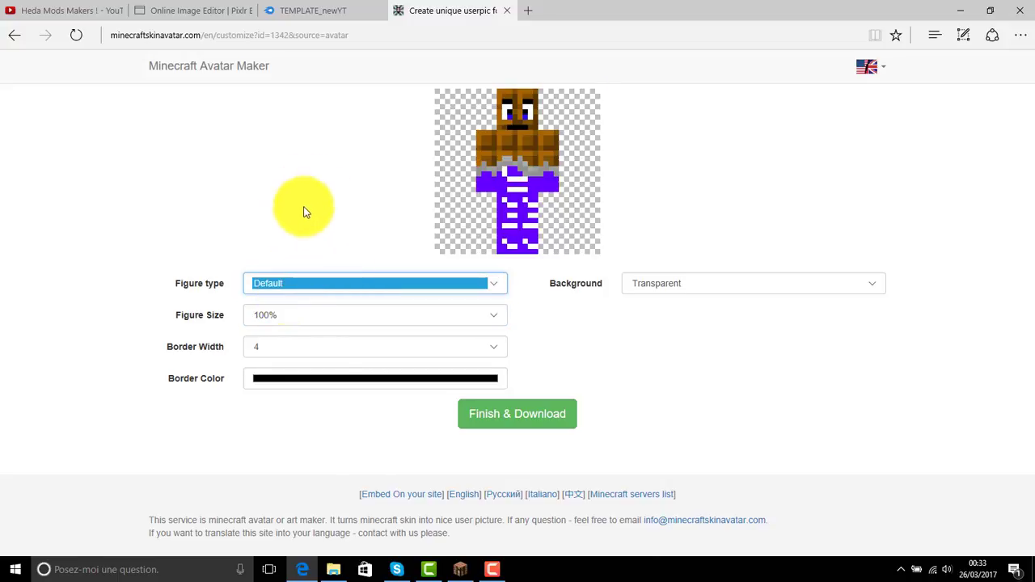
{"action": "left_click", "coordinate": [302, 213]}
{"action": "left_click", "coordinate": [305, 283]}
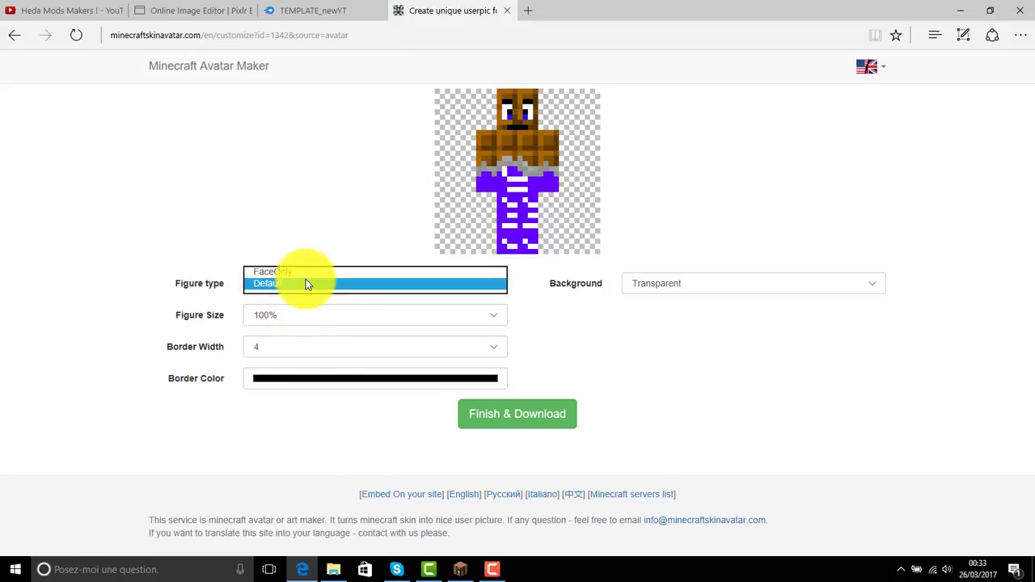
Step: Save the full-body avatar image to the Desktop (Bureau) as a PNG named tuto
{"action": "right_click", "coordinate": [545, 188]}
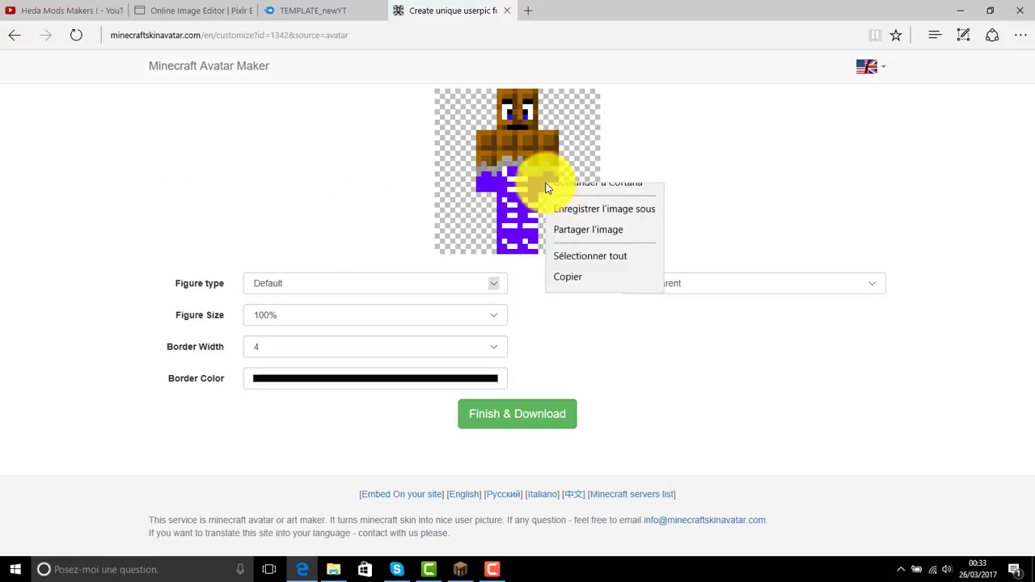
{"action": "left_click", "coordinate": [573, 228]}
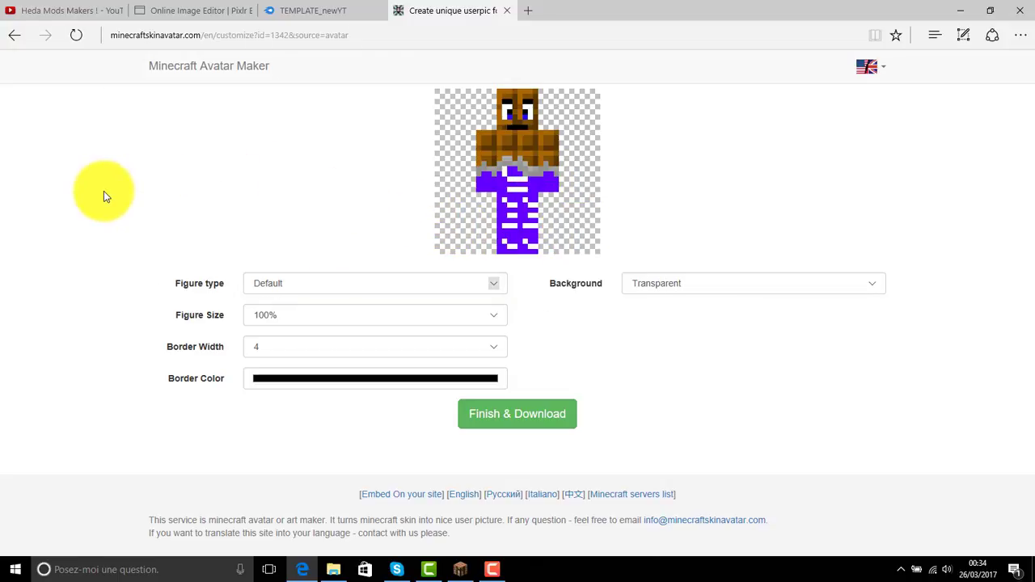
{"action": "left_click", "coordinate": [50, 97]}
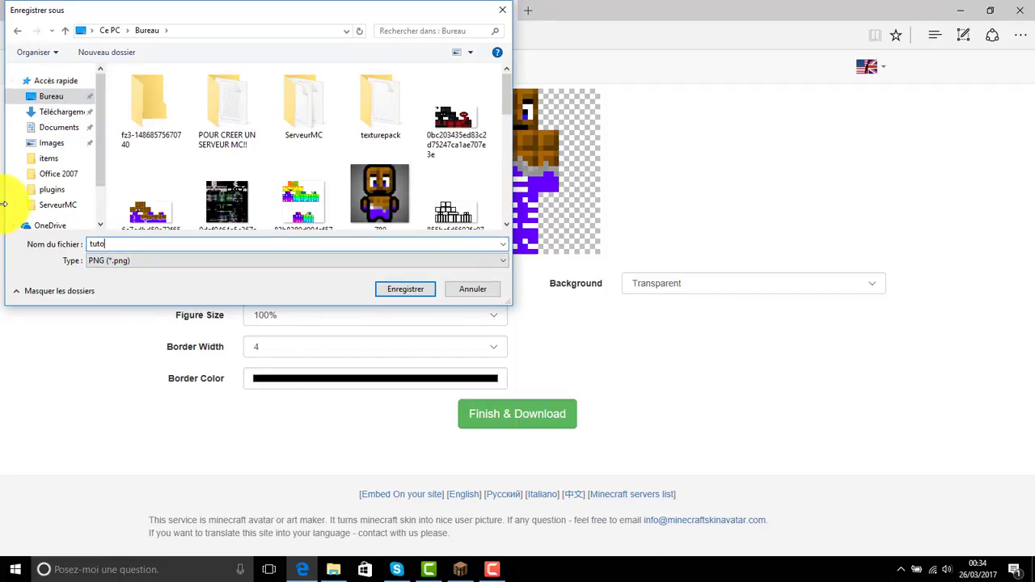
{"action": "key", "text": "Return"}
Step: Change the figure type to Rounded and save that avatar image to the Desktop as a PNG named tuto2
{"action": "left_click", "coordinate": [306, 285]}
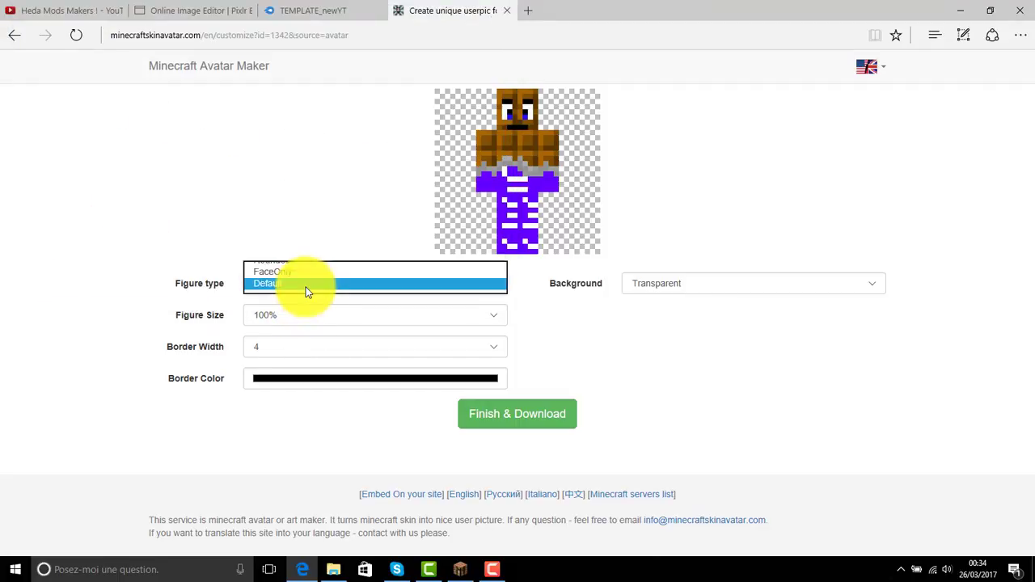
{"action": "left_click", "coordinate": [308, 277]}
{"action": "left_click", "coordinate": [308, 279]}
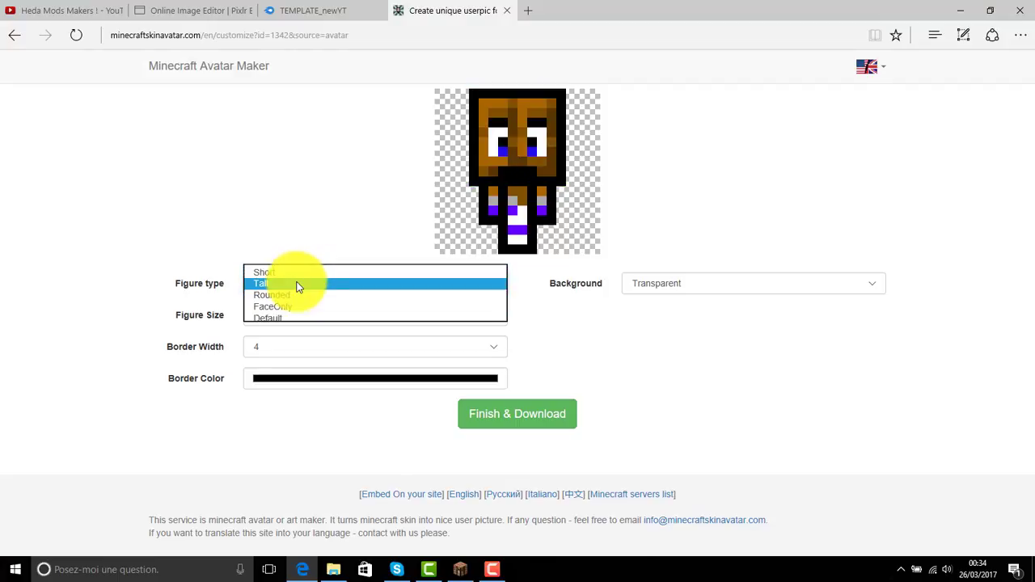
{"action": "left_click", "coordinate": [268, 289]}
{"action": "right_click", "coordinate": [514, 168]}
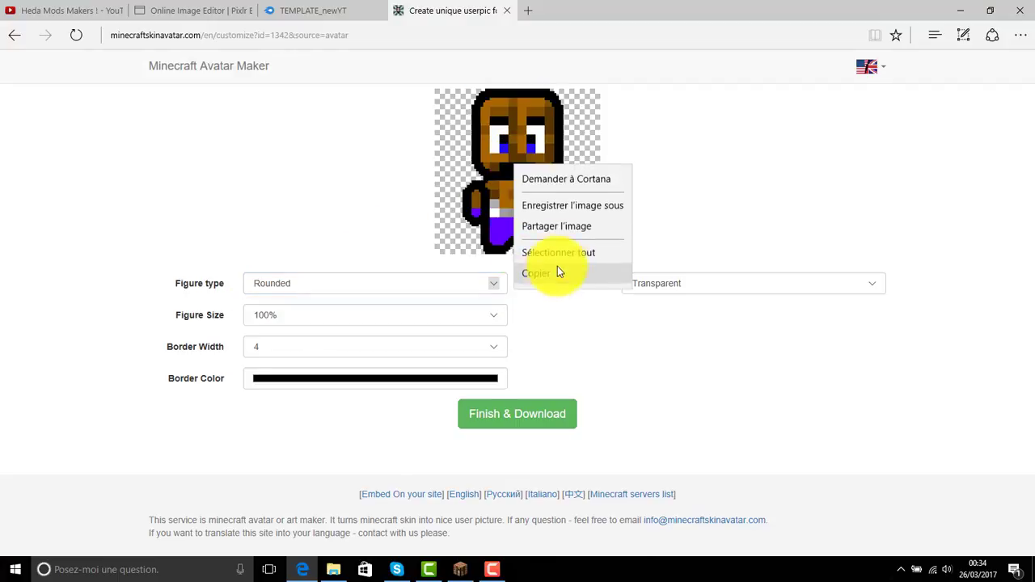
{"action": "left_click", "coordinate": [553, 206]}
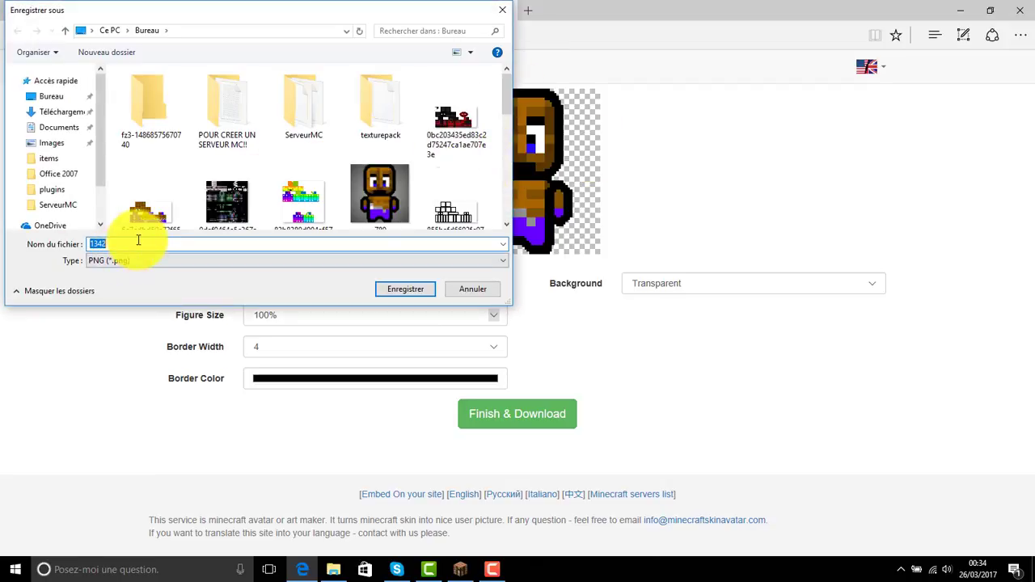
{"action": "type", "text": "tuto"}
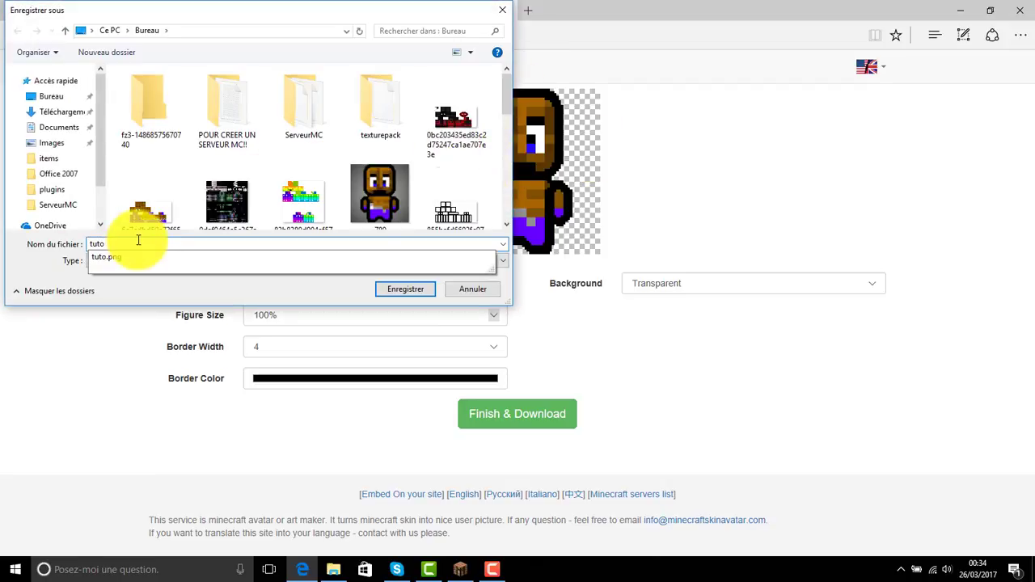
{"action": "key", "text": "Return"}
Step: Change the figure type to FaceOnly and save that avatar image to the Desktop as a PNG named tuto3
{"action": "left_click", "coordinate": [291, 294]}
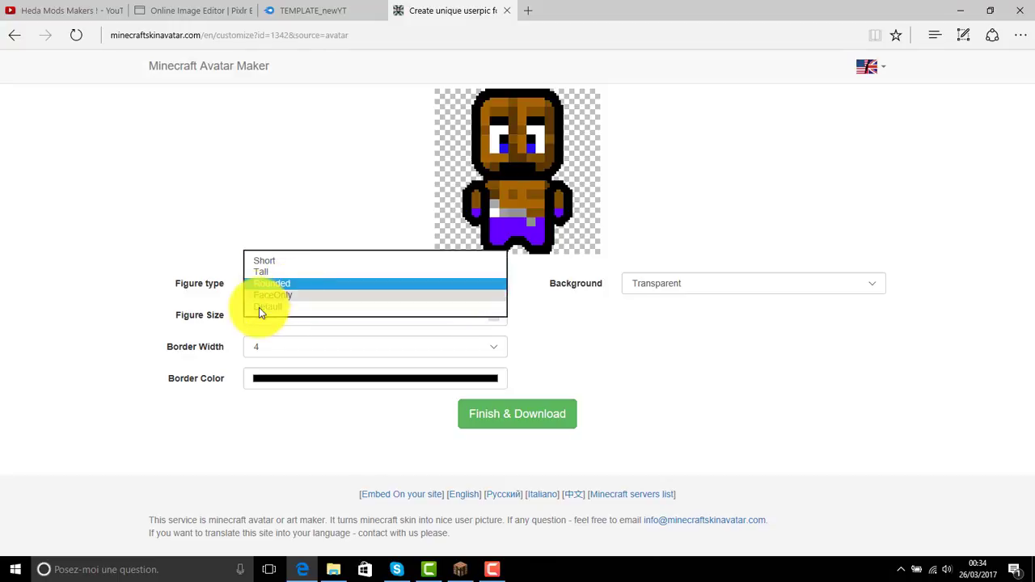
{"action": "left_click", "coordinate": [275, 300]}
{"action": "right_click", "coordinate": [522, 169]}
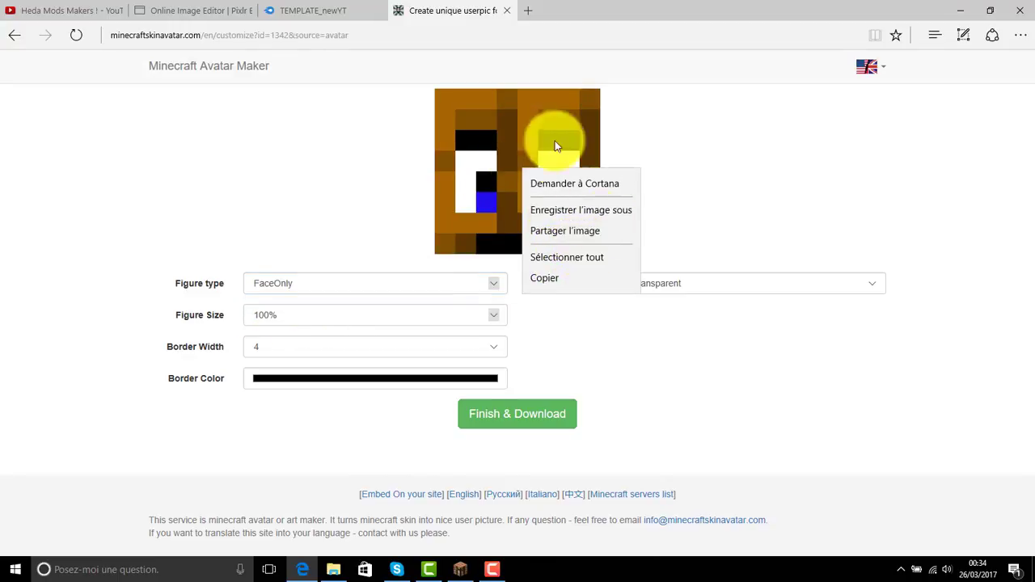
{"action": "left_click", "coordinate": [591, 208]}
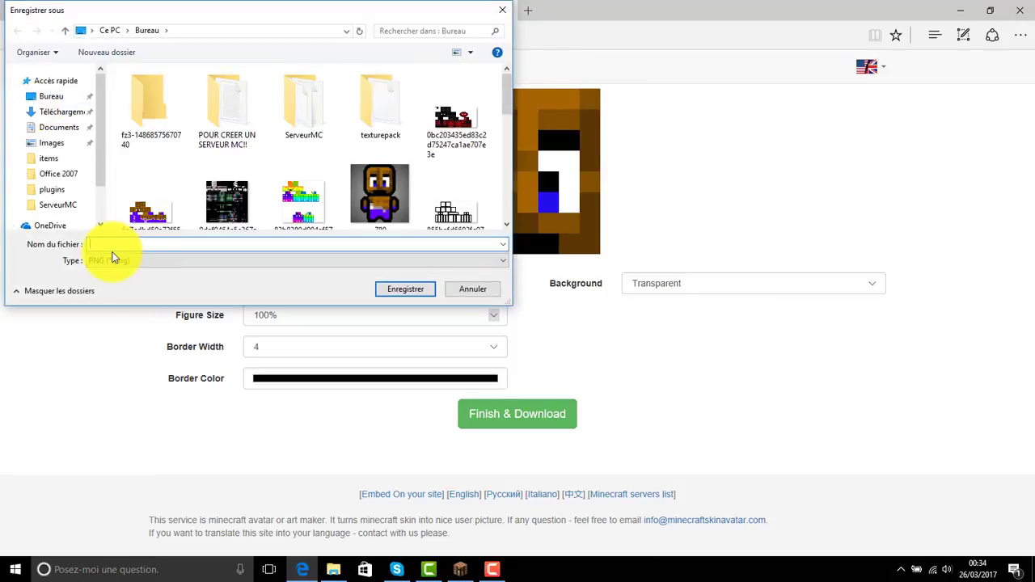
{"action": "type", "text": "tuto"}
{"action": "left_click", "coordinate": [113, 257]}
{"action": "key", "text": "Return"}
Step: Switch back to the Pixlr Express banner and add the tuto picture from the Desktop to it
{"action": "left_click", "coordinate": [322, 8]}
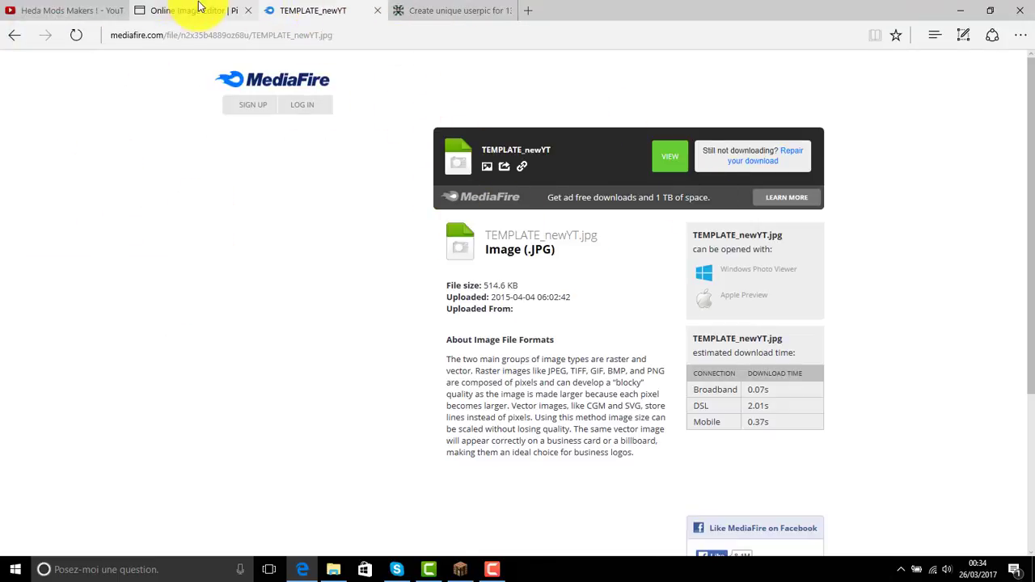
{"action": "left_click", "coordinate": [227, 7]}
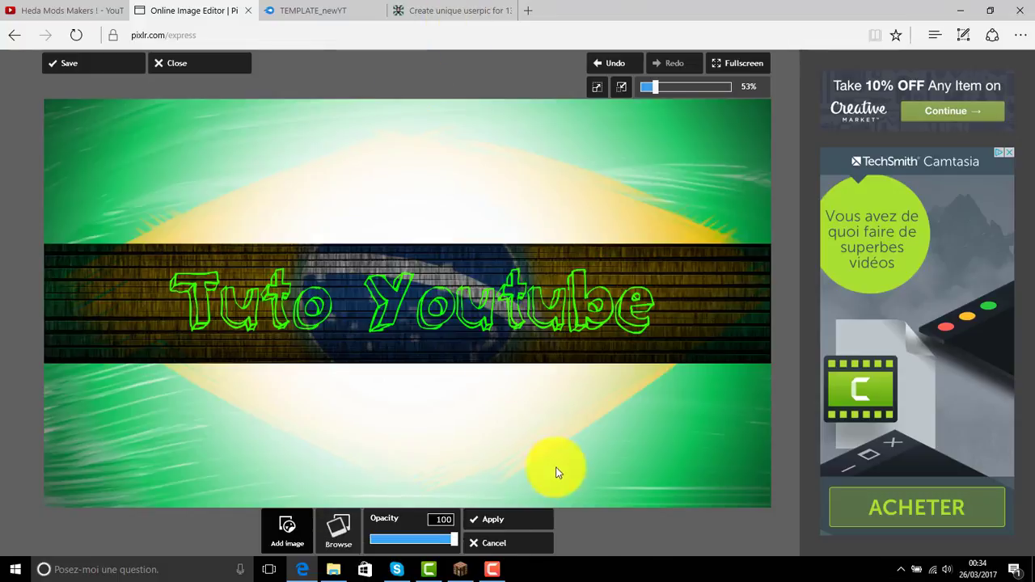
{"action": "left_click", "coordinate": [336, 535]}
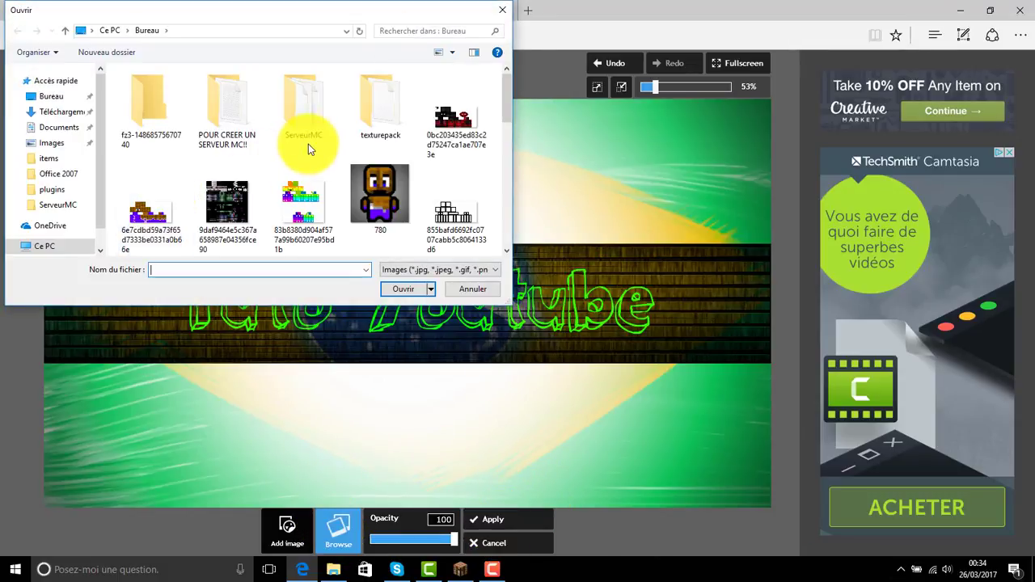
{"action": "scroll", "coordinate": [308, 143], "scroll_direction": "down", "scroll_amount": 2}
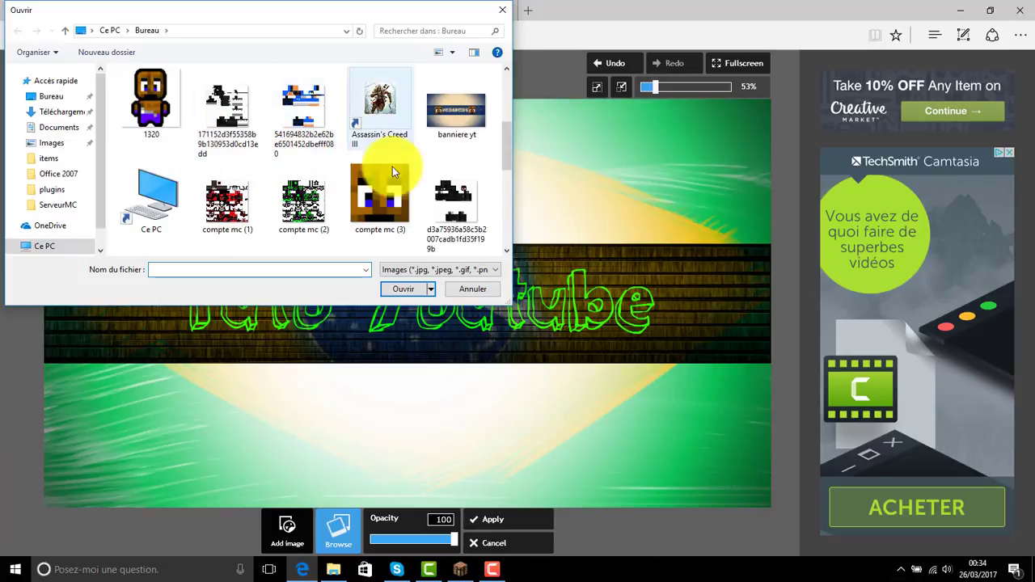
{"action": "scroll", "coordinate": [392, 172], "scroll_direction": "down", "scroll_amount": 3}
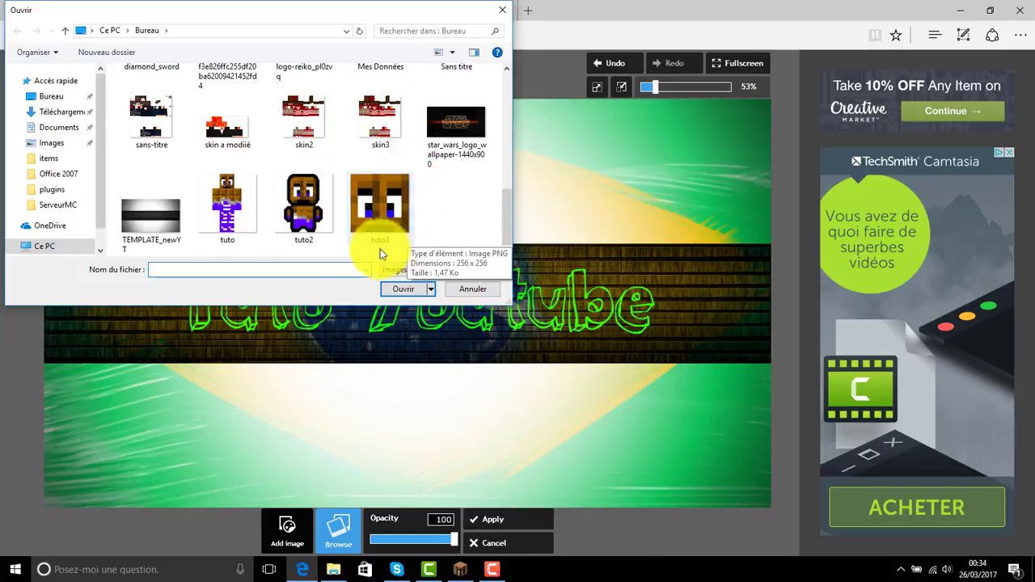
{"action": "double_click", "coordinate": [233, 219]}
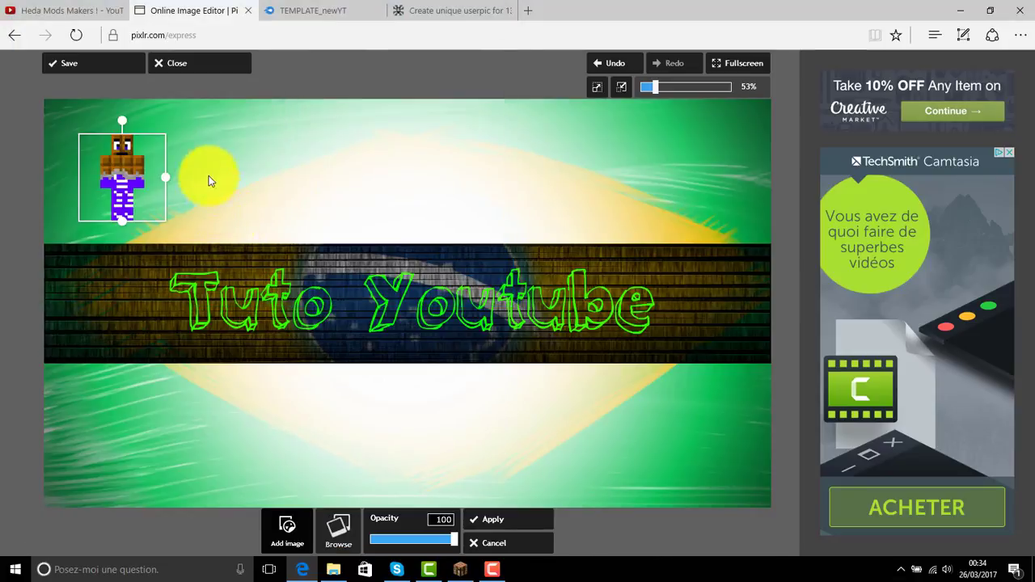
{"action": "left_click_drag", "start_coordinate": [209, 179], "coordinate": [691, 303]}
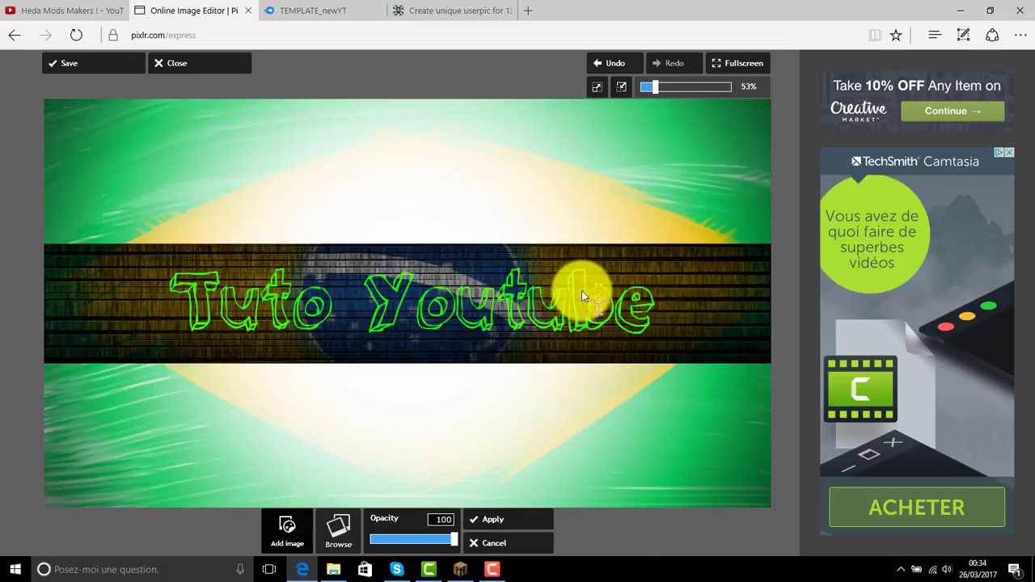
{"action": "left_click_drag", "start_coordinate": [582, 295], "coordinate": [353, 311]}
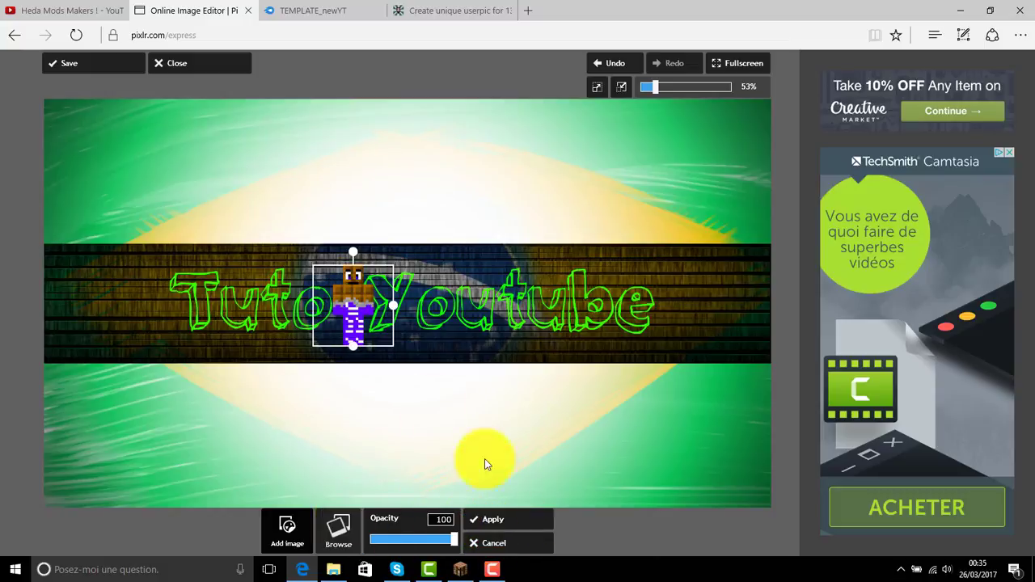
{"action": "left_click", "coordinate": [494, 542]}
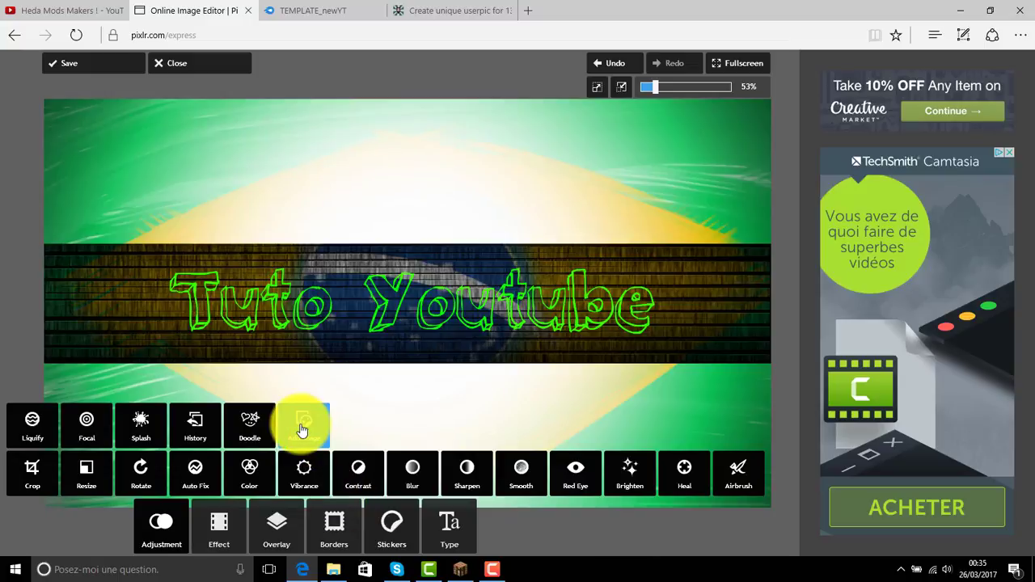
Step: Add the tuto2 picture from the Desktop to the banner, place it just before the Tuto Youtube title and apply it
{"action": "left_click", "coordinate": [301, 430]}
{"action": "left_click", "coordinate": [347, 531]}
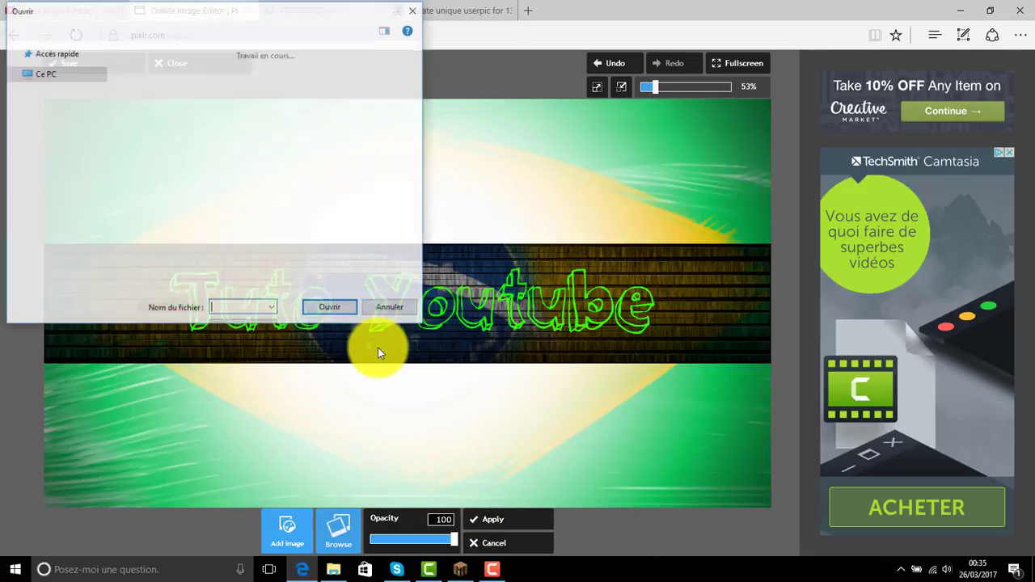
{"action": "scroll", "coordinate": [356, 163], "scroll_direction": "down", "scroll_amount": 5}
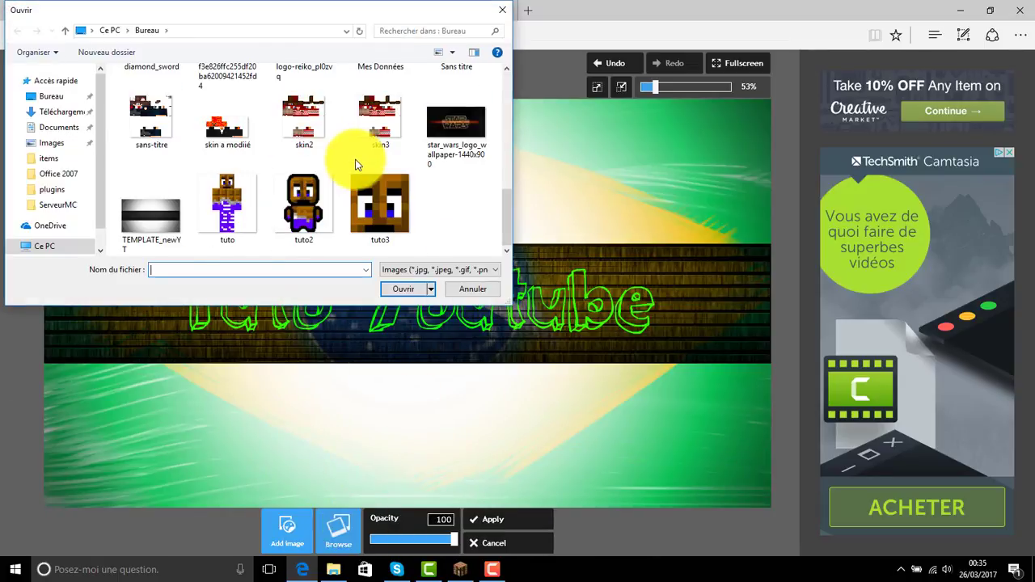
{"action": "double_click", "coordinate": [318, 198]}
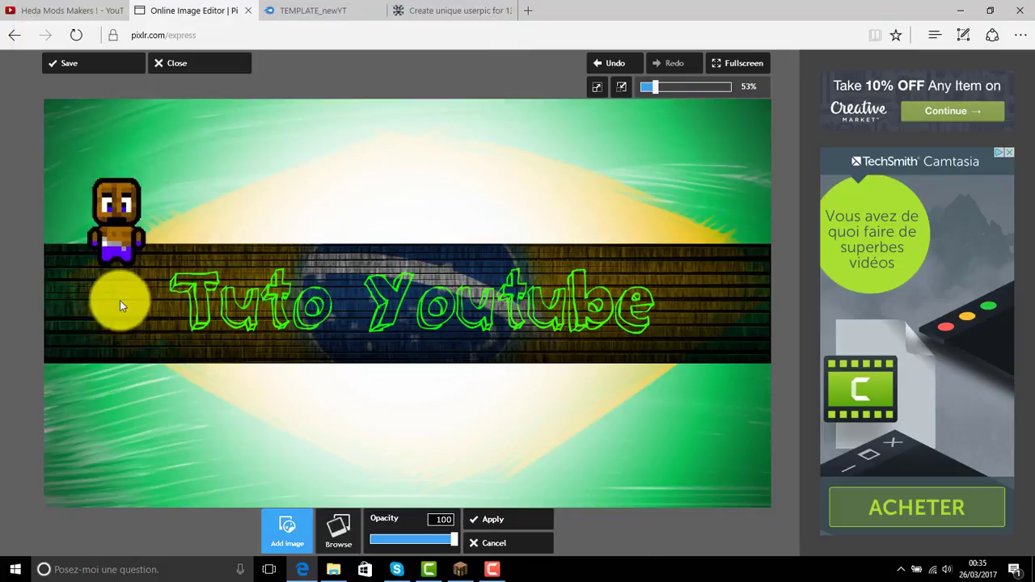
{"action": "left_click_drag", "start_coordinate": [120, 305], "coordinate": [134, 319]}
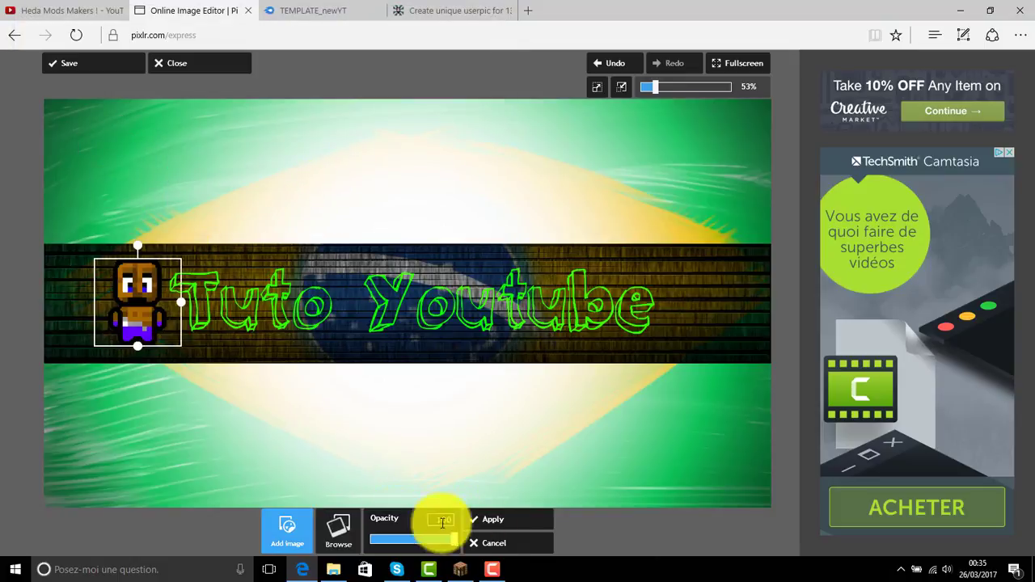
{"action": "left_click", "coordinate": [493, 519]}
Step: Add a second copy of the tuto2 picture, place it just after the Tuto Youtube title and apply it
{"action": "left_click", "coordinate": [301, 454]}
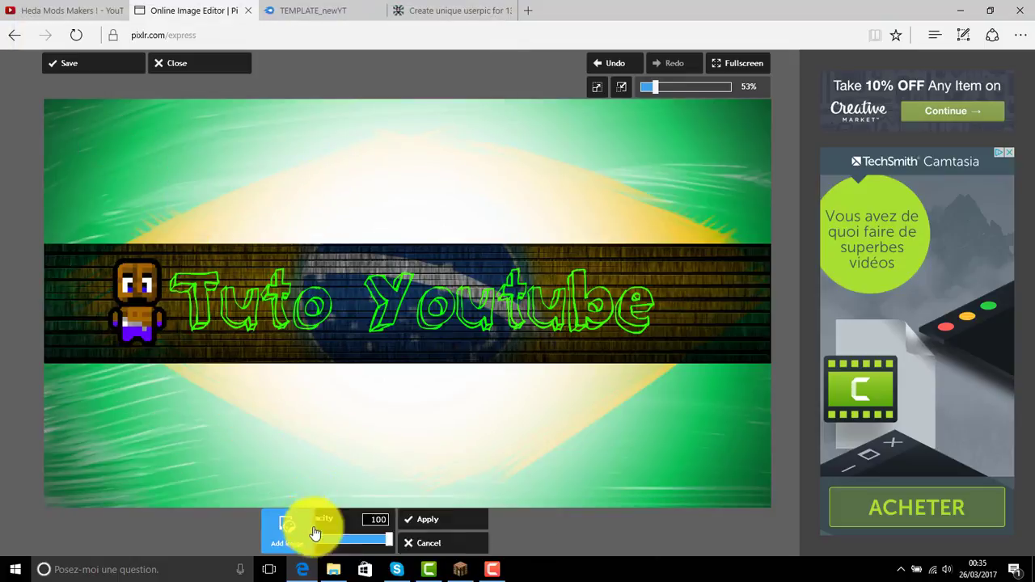
{"action": "left_click", "coordinate": [333, 518]}
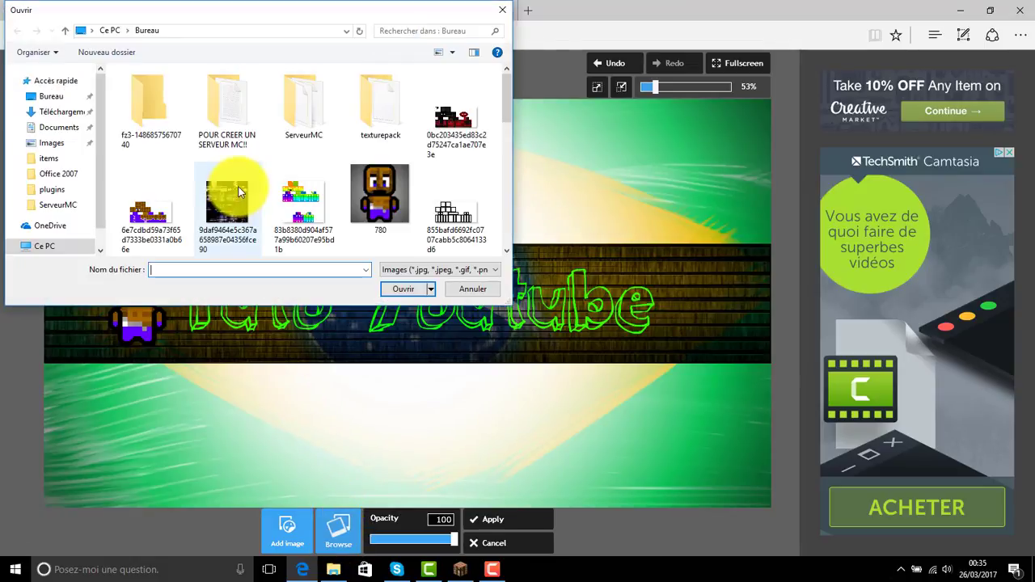
{"action": "scroll", "coordinate": [343, 188], "scroll_direction": "down", "scroll_amount": 1}
{"action": "scroll", "coordinate": [343, 190], "scroll_direction": "down", "scroll_amount": 2}
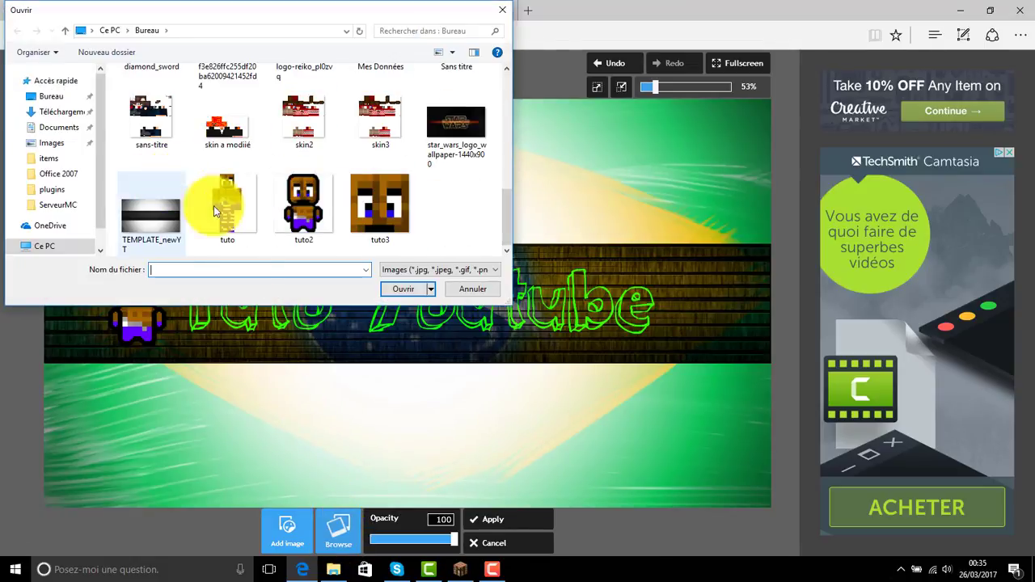
{"action": "double_click", "coordinate": [292, 191]}
{"action": "left_click_drag", "start_coordinate": [160, 240], "coordinate": [700, 300]}
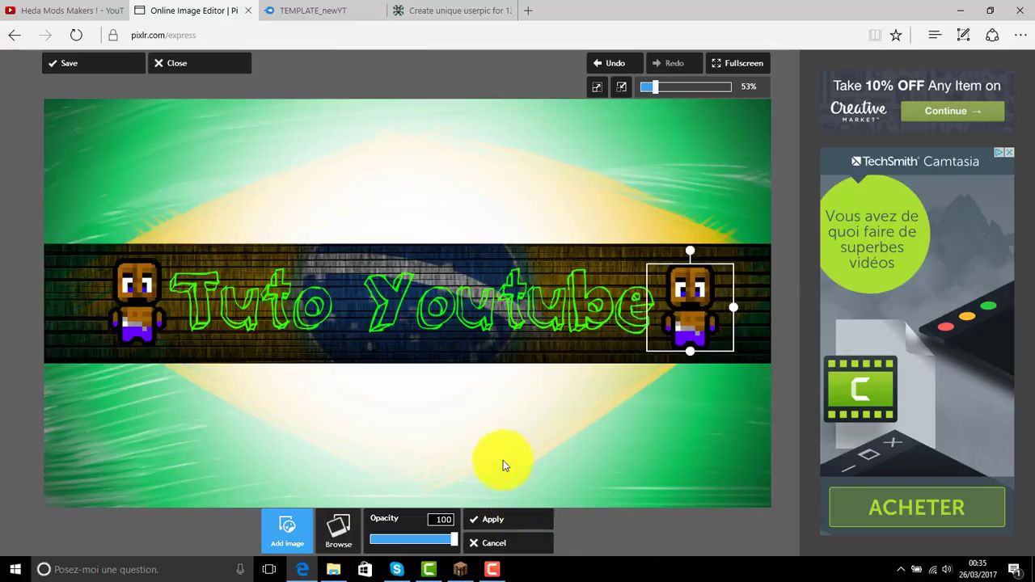
{"action": "left_click", "coordinate": [487, 519]}
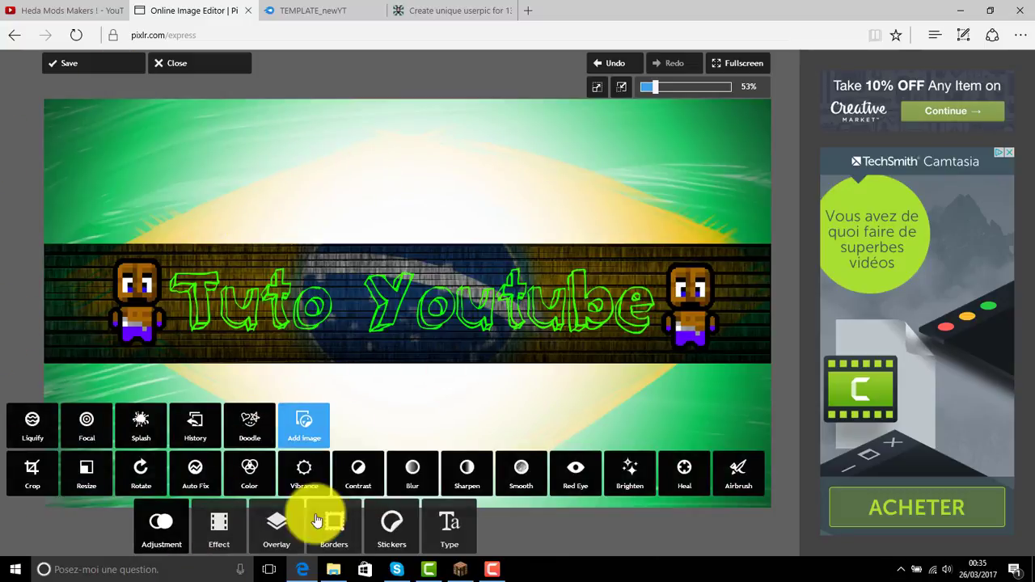
Step: Add the tuto3 face picture, shrink it, place it above the start of the word Youtube and apply it
{"action": "left_click", "coordinate": [296, 428]}
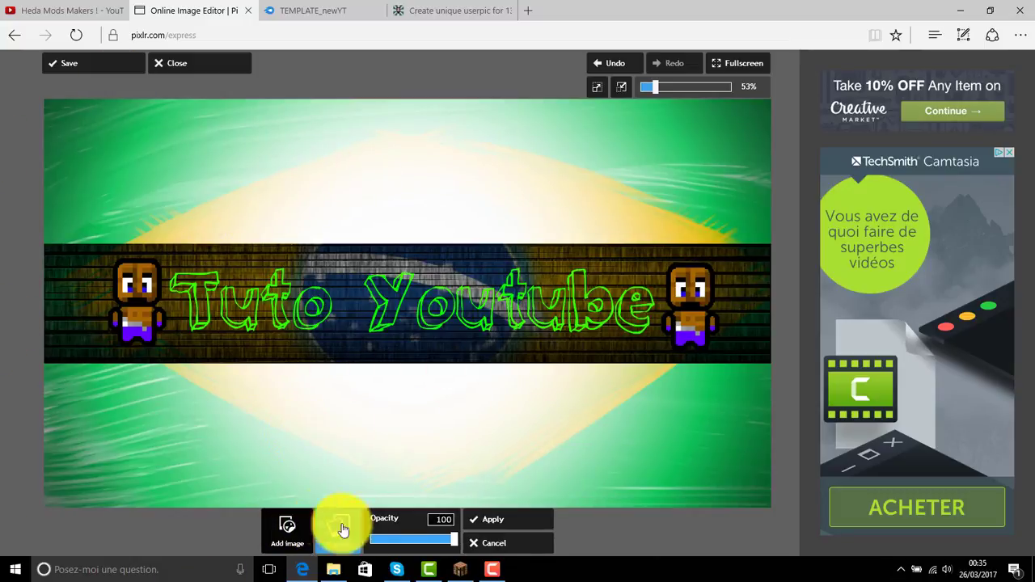
{"action": "left_click", "coordinate": [356, 535]}
{"action": "scroll", "coordinate": [368, 138], "scroll_direction": "down", "scroll_amount": 5}
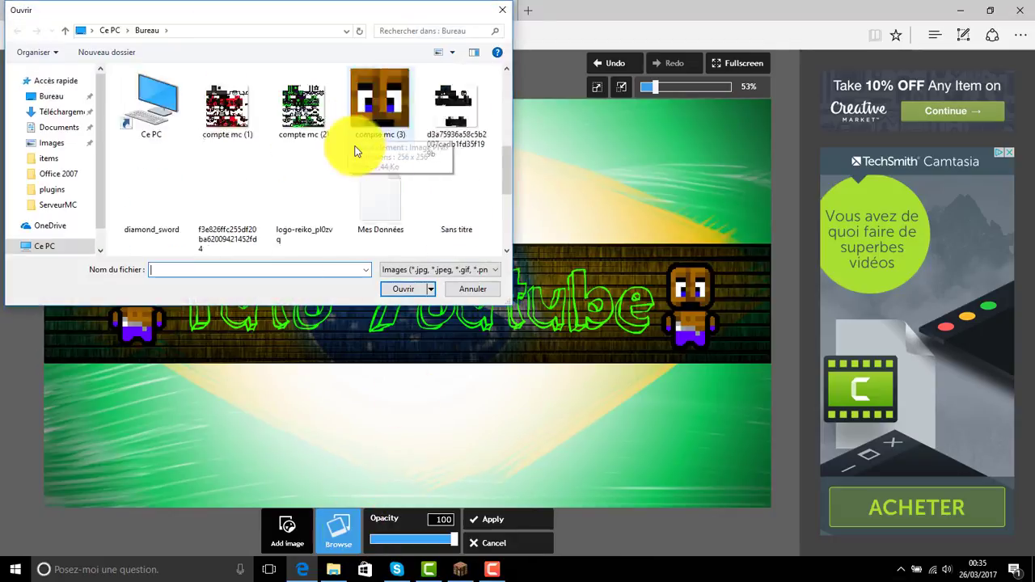
{"action": "double_click", "coordinate": [381, 204]}
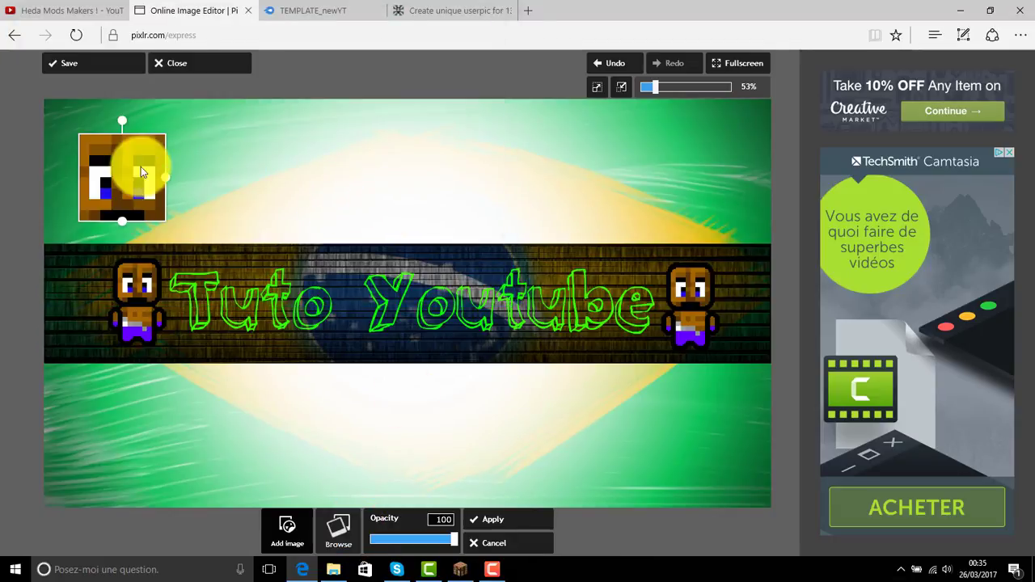
{"action": "left_click_drag", "start_coordinate": [140, 166], "coordinate": [416, 300]}
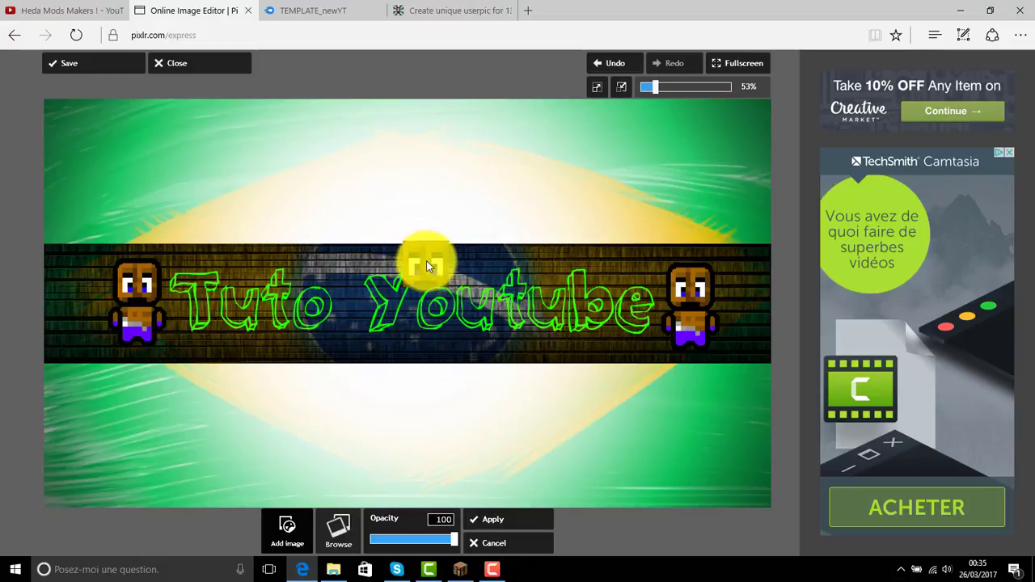
{"action": "left_click", "coordinate": [495, 519]}
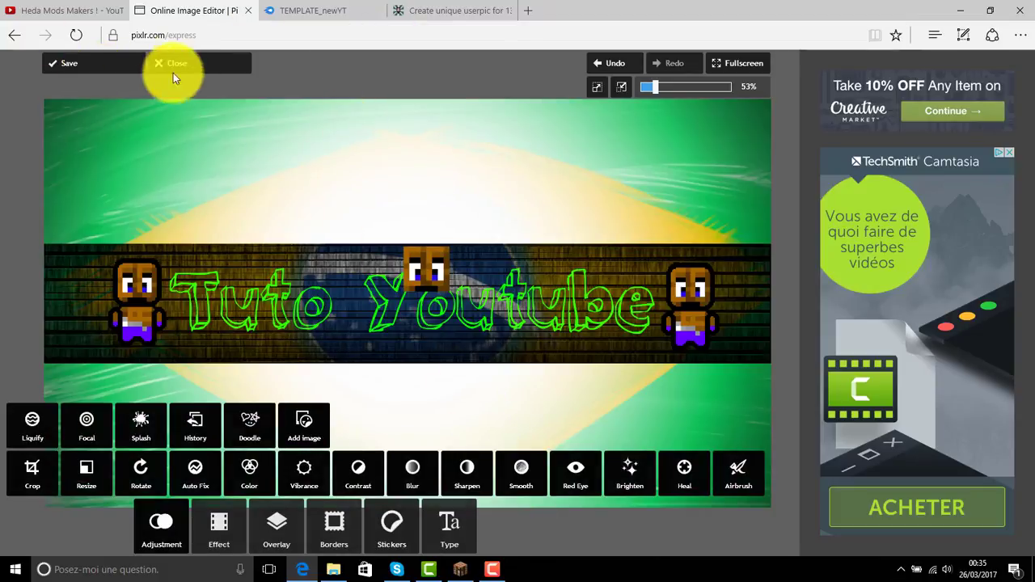
Step: Apply the Tune overlay from the Flame set to the whole banner
{"action": "left_click", "coordinate": [284, 541]}
{"action": "left_click", "coordinate": [521, 477]}
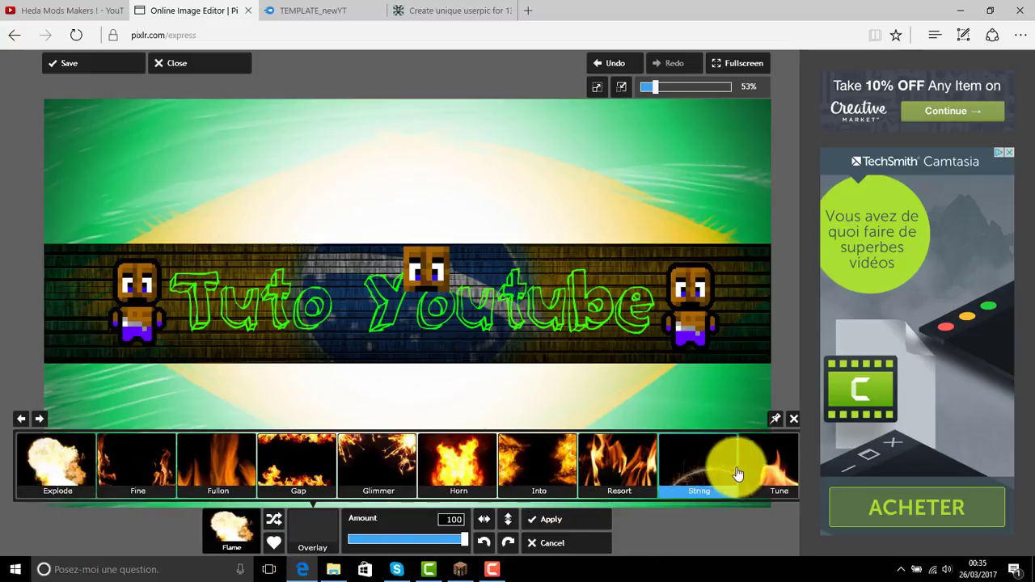
{"action": "left_click", "coordinate": [774, 473]}
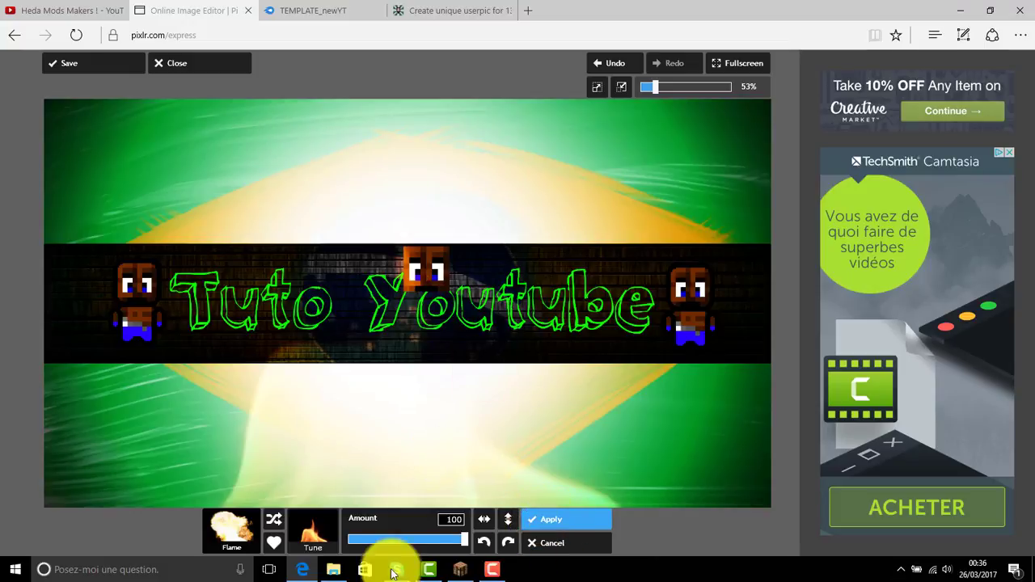
{"action": "left_click", "coordinate": [331, 570]}
{"action": "left_click", "coordinate": [330, 565]}
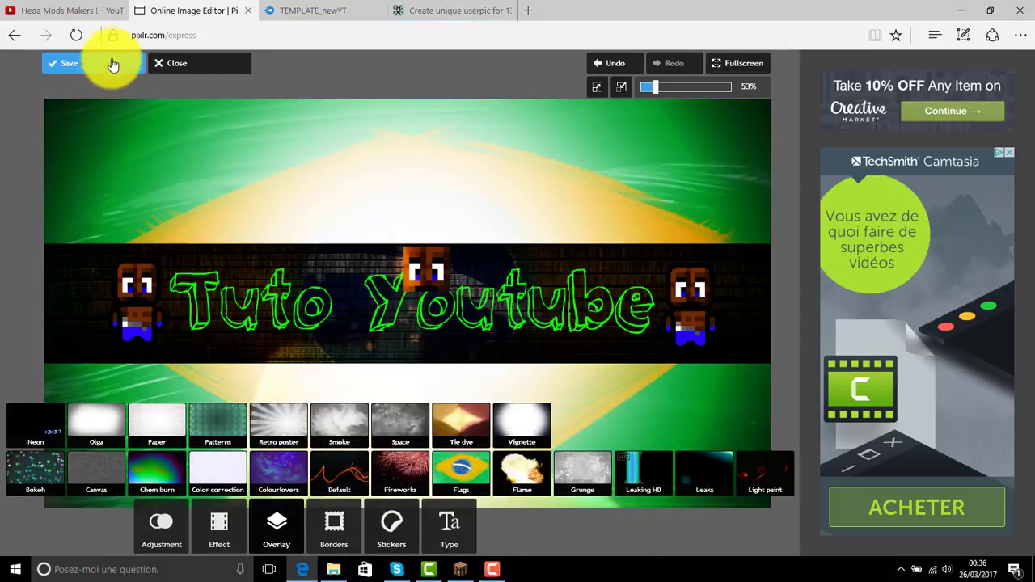
Step: Save the finished banner to the Desktop (Bureau) under the name tutobanniere with quality 85
{"action": "left_click", "coordinate": [103, 62]}
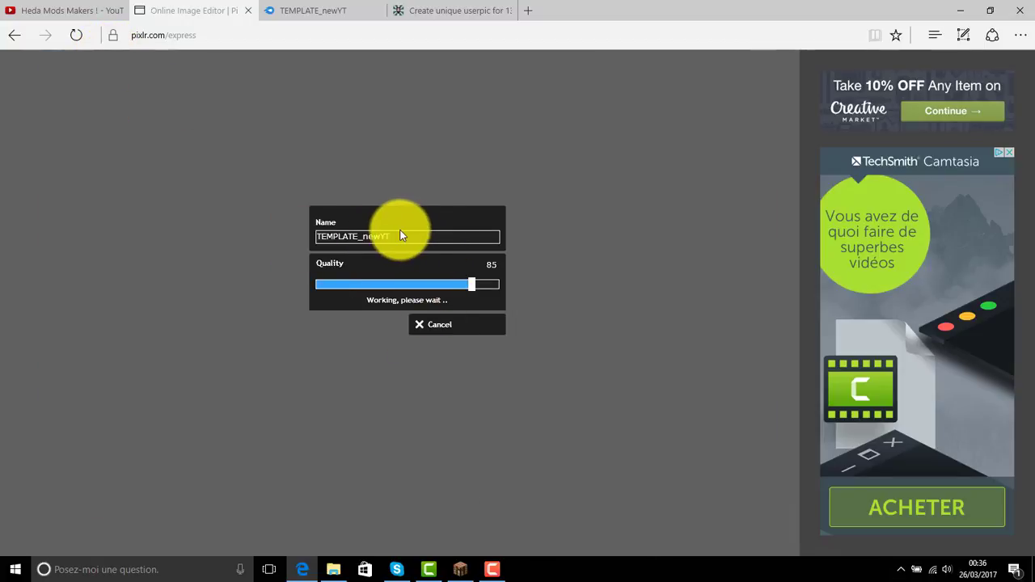
{"action": "left_click", "coordinate": [495, 571]}
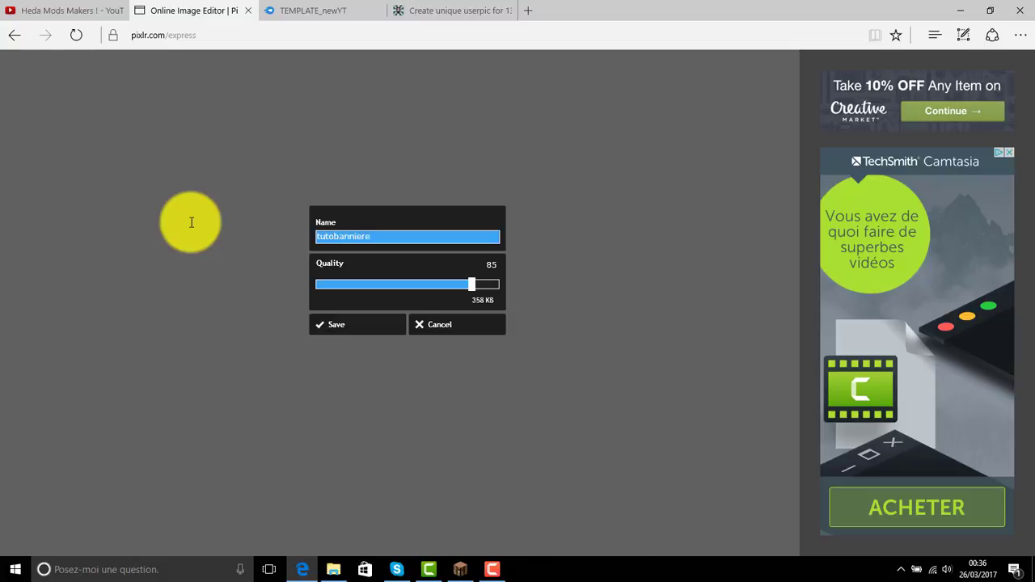
{"action": "left_click", "coordinate": [352, 325]}
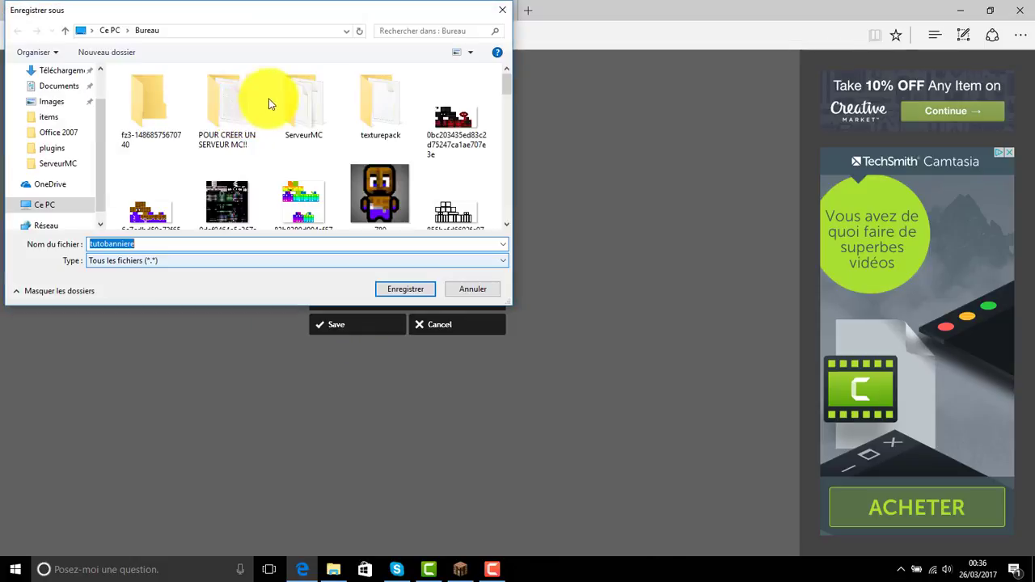
{"action": "scroll", "coordinate": [48, 89], "scroll_direction": "up", "scroll_amount": 3}
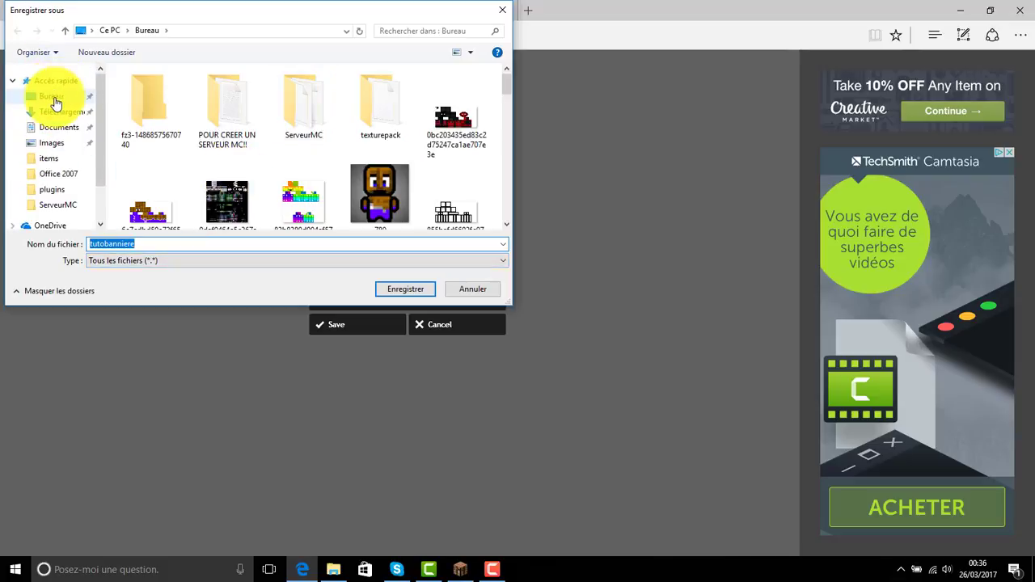
{"action": "left_click", "coordinate": [52, 96]}
{"action": "left_click", "coordinate": [406, 288]}
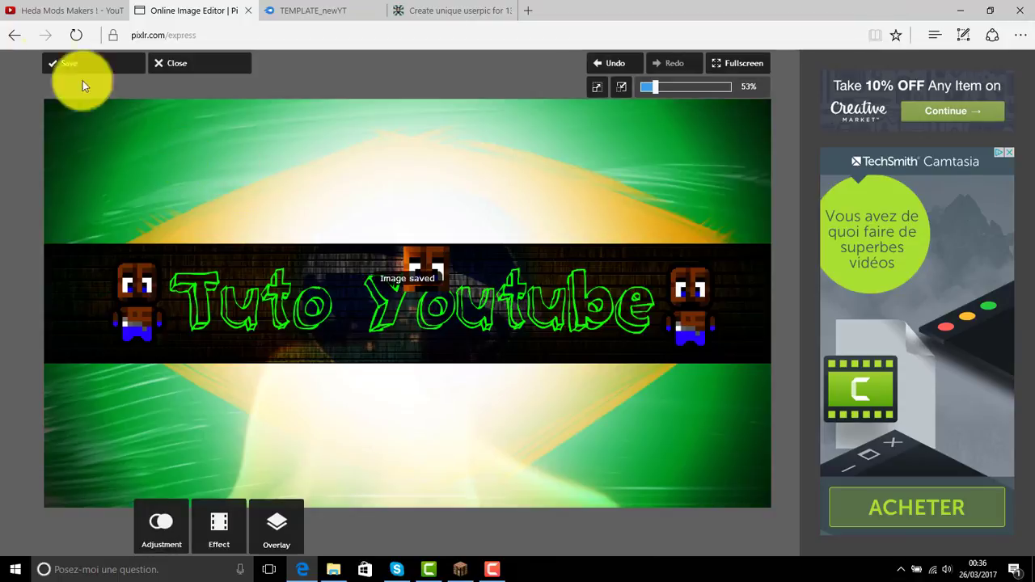
Step: Switch to the YouTube channel page and open the channel art (Illustration de chaîne) for editing
{"action": "left_click", "coordinate": [39, 8]}
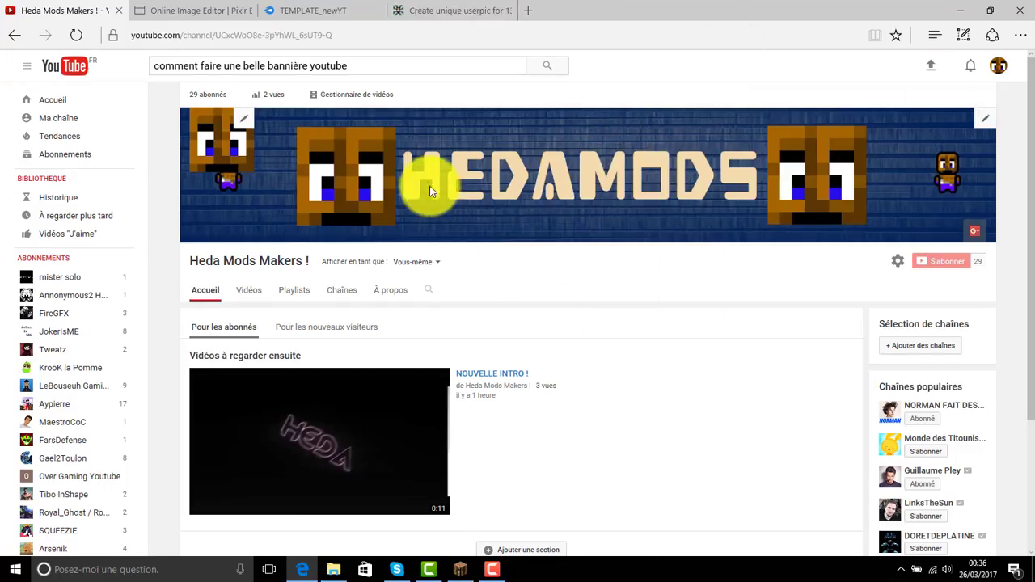
{"action": "left_click", "coordinate": [985, 122]}
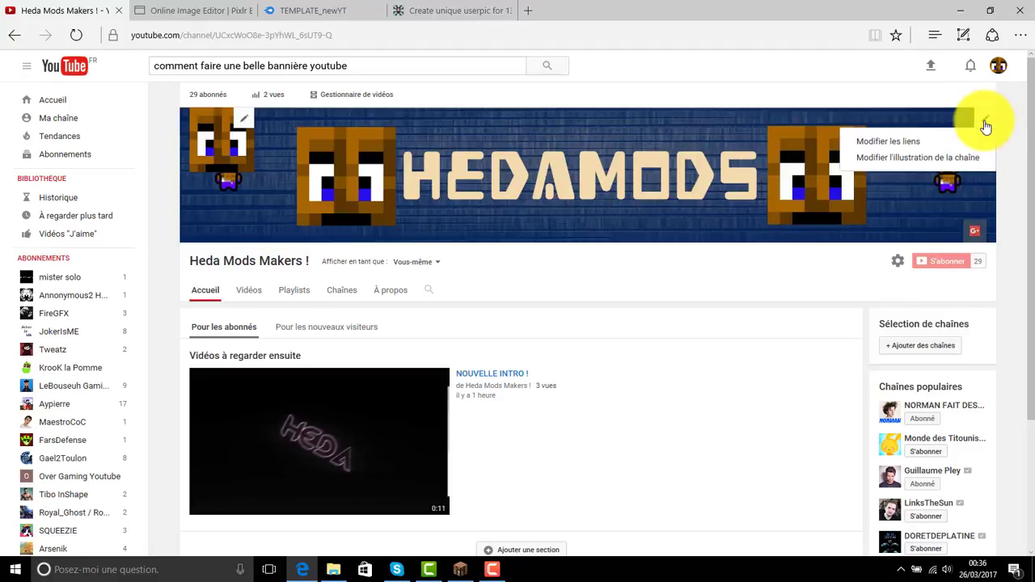
{"action": "left_click", "coordinate": [900, 159]}
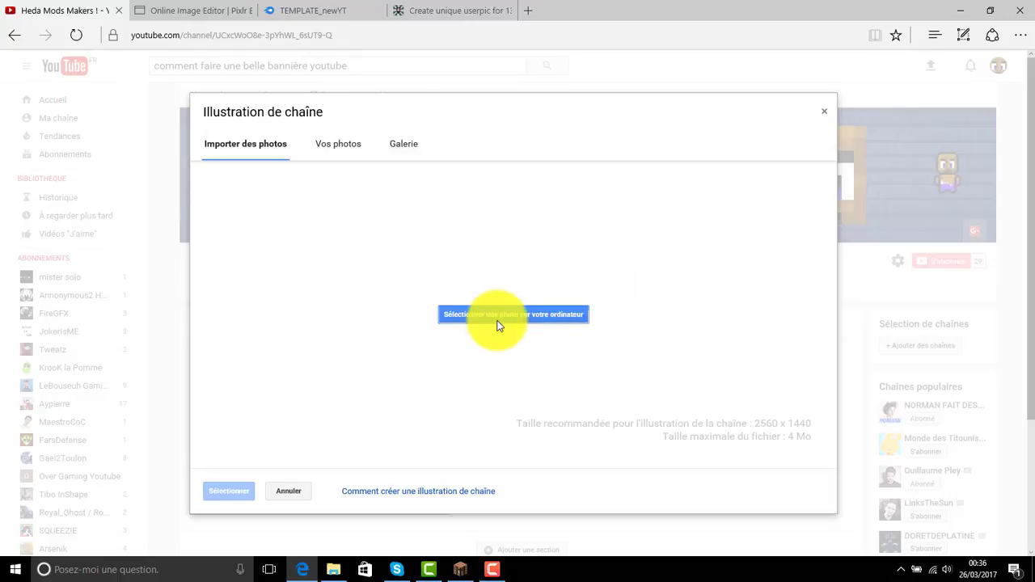
Step: Upload the tutobanniere image from the Desktop and set it as the channel art
{"action": "left_click", "coordinate": [499, 323]}
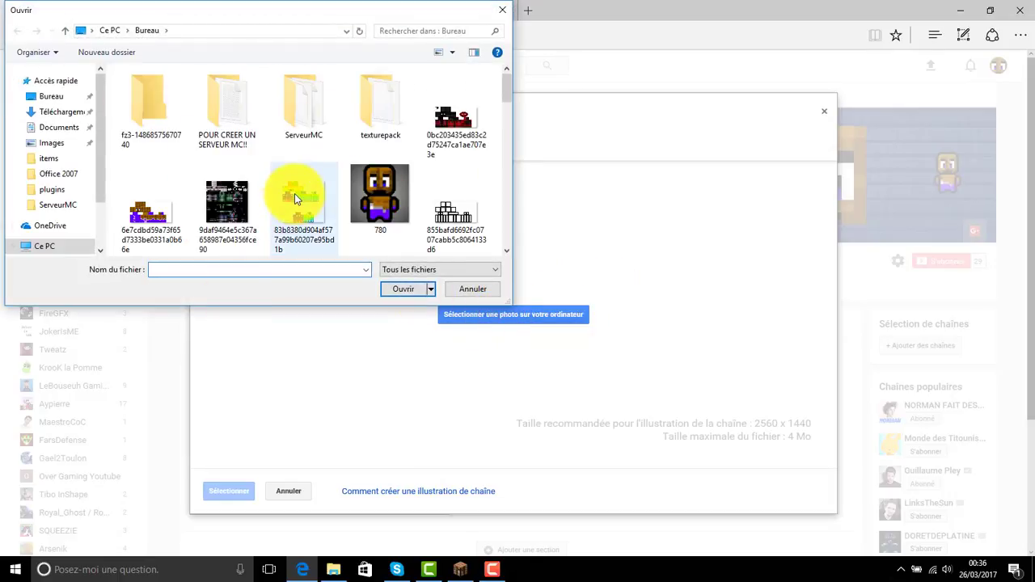
{"action": "scroll", "coordinate": [294, 193], "scroll_direction": "down", "scroll_amount": 2}
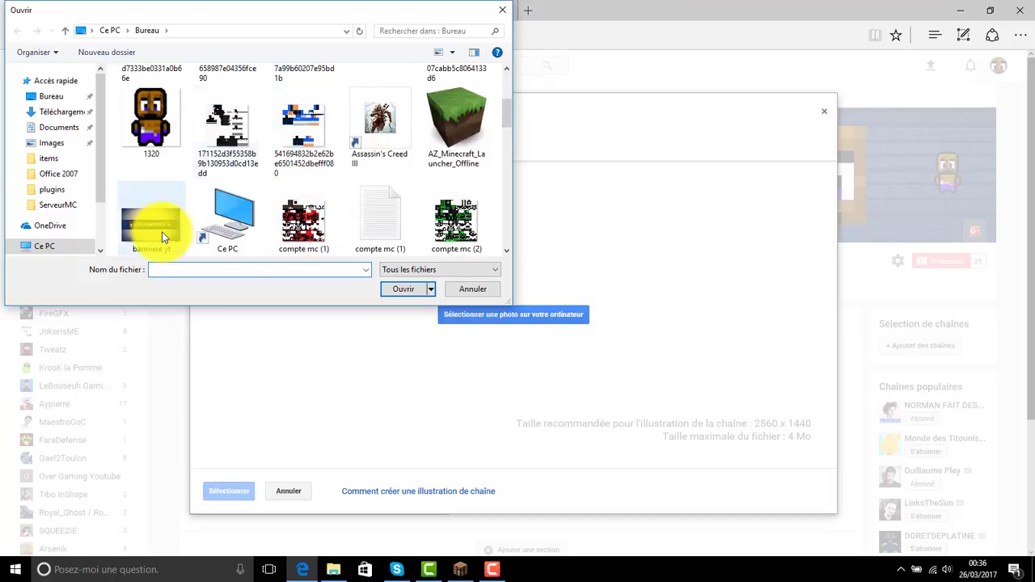
{"action": "scroll", "coordinate": [299, 177], "scroll_direction": "down", "scroll_amount": 2}
{"action": "scroll", "coordinate": [361, 170], "scroll_direction": "down", "scroll_amount": 6}
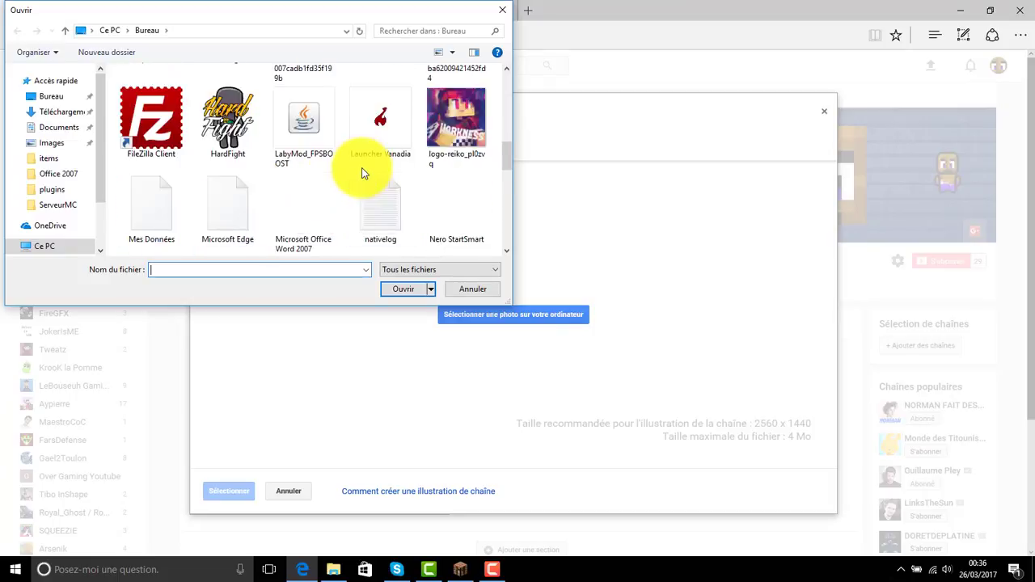
{"action": "double_click", "coordinate": [396, 212]}
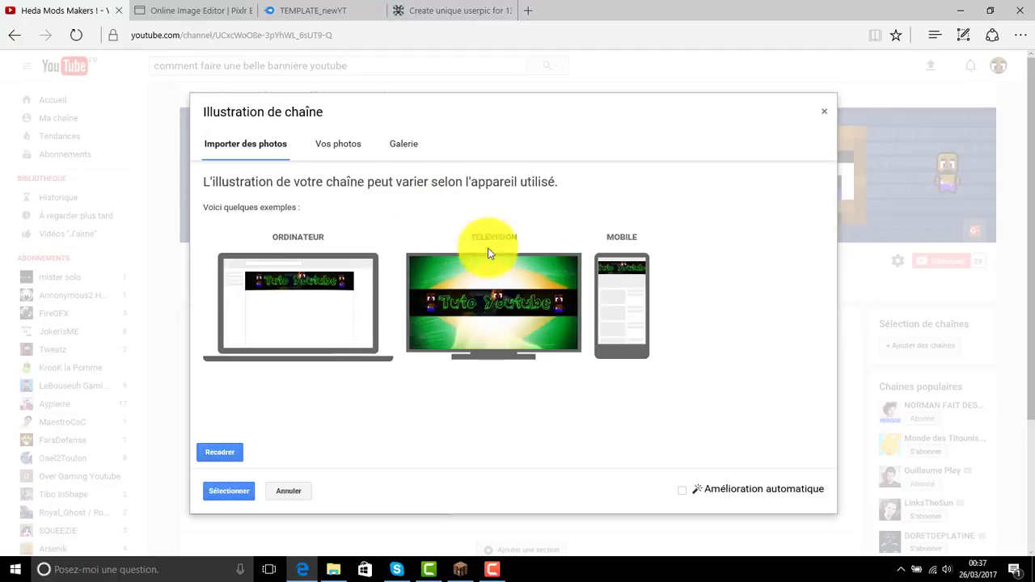
{"action": "left_click", "coordinate": [229, 492]}
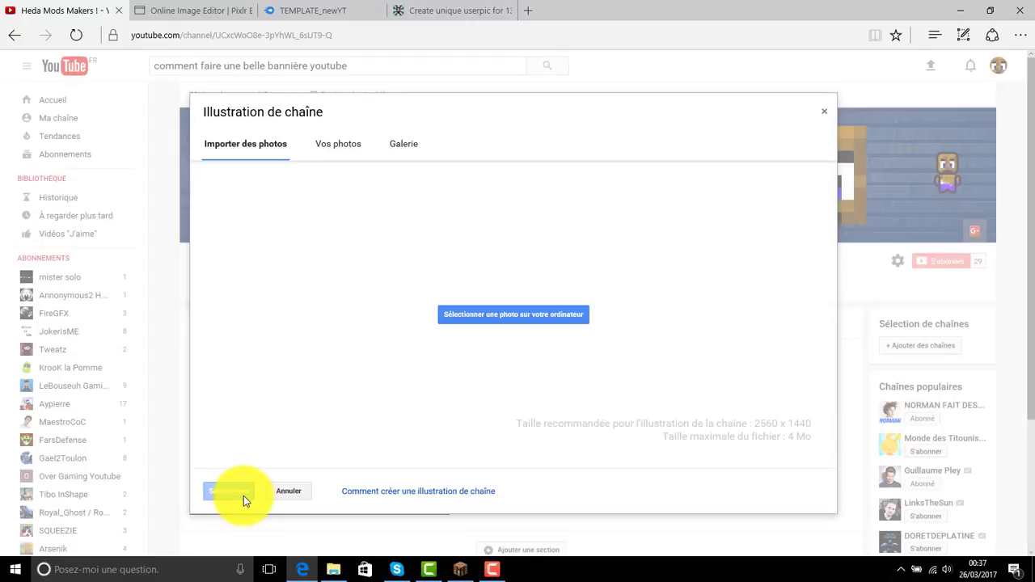
{"action": "left_click", "coordinate": [822, 112]}
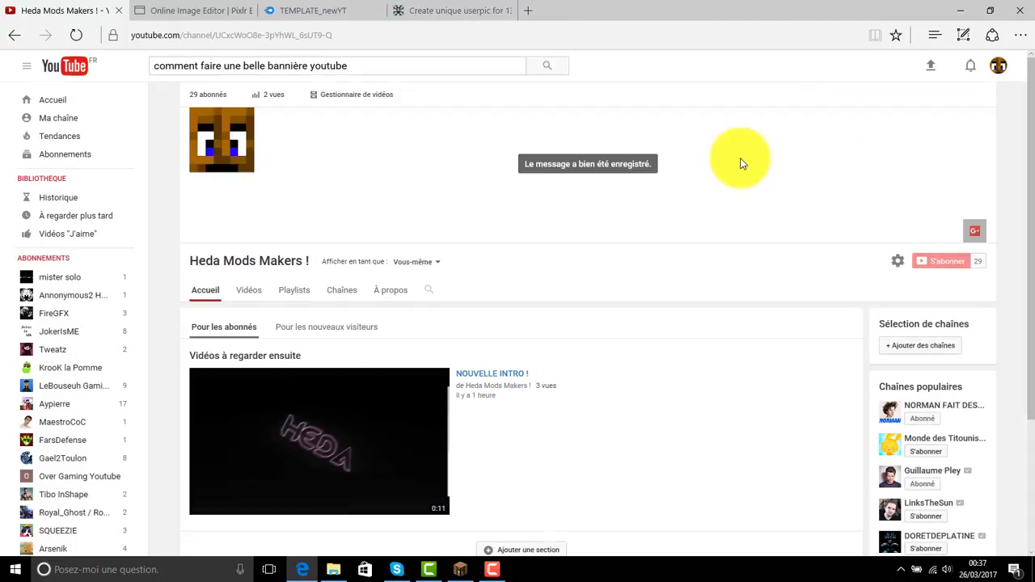